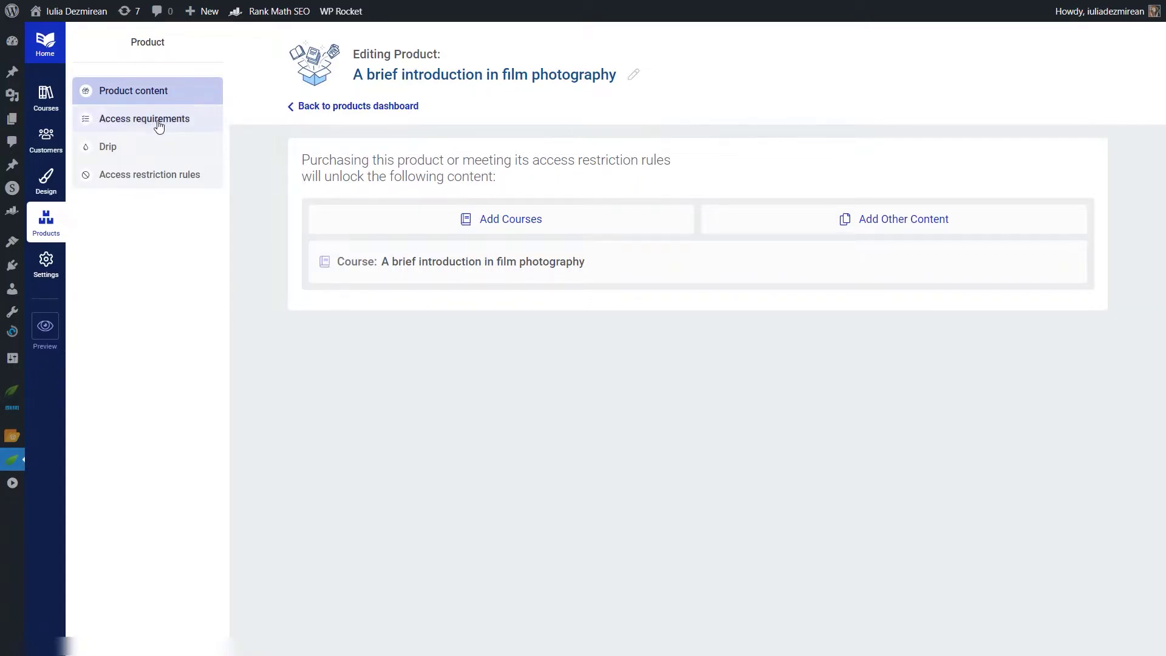
Step: Check the film photography product's Access requirements, which show no access rule set
click(137, 122)
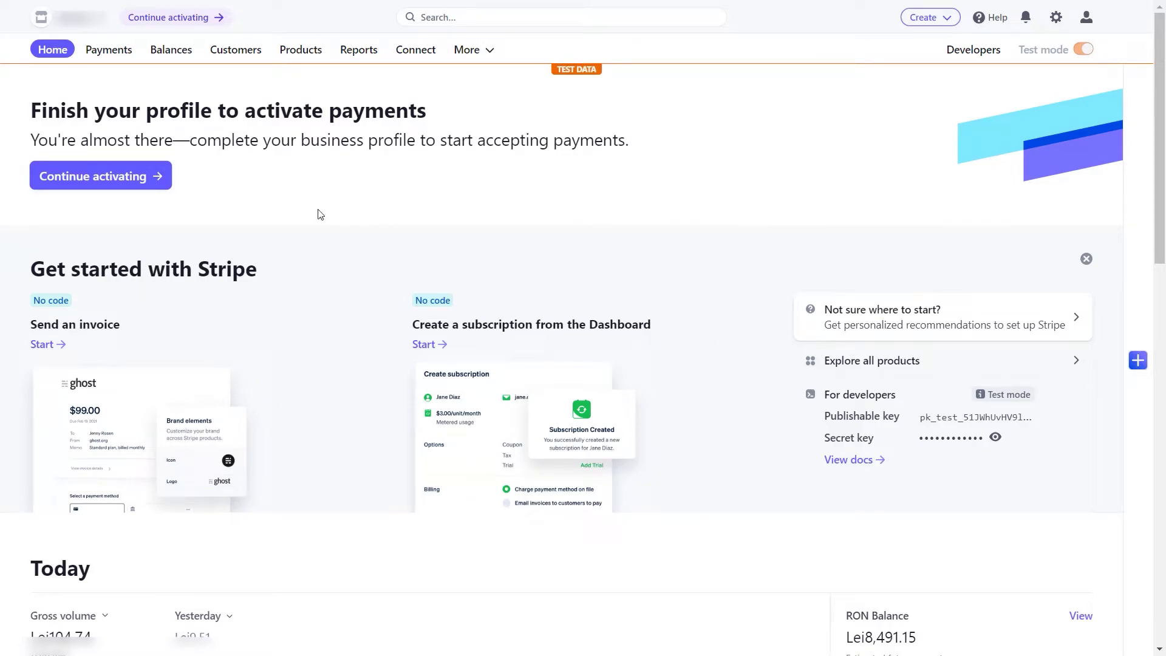
Step: Start a new Stripe product named 'Film Photography Course' described as 'Film Photography basics'
click(299, 56)
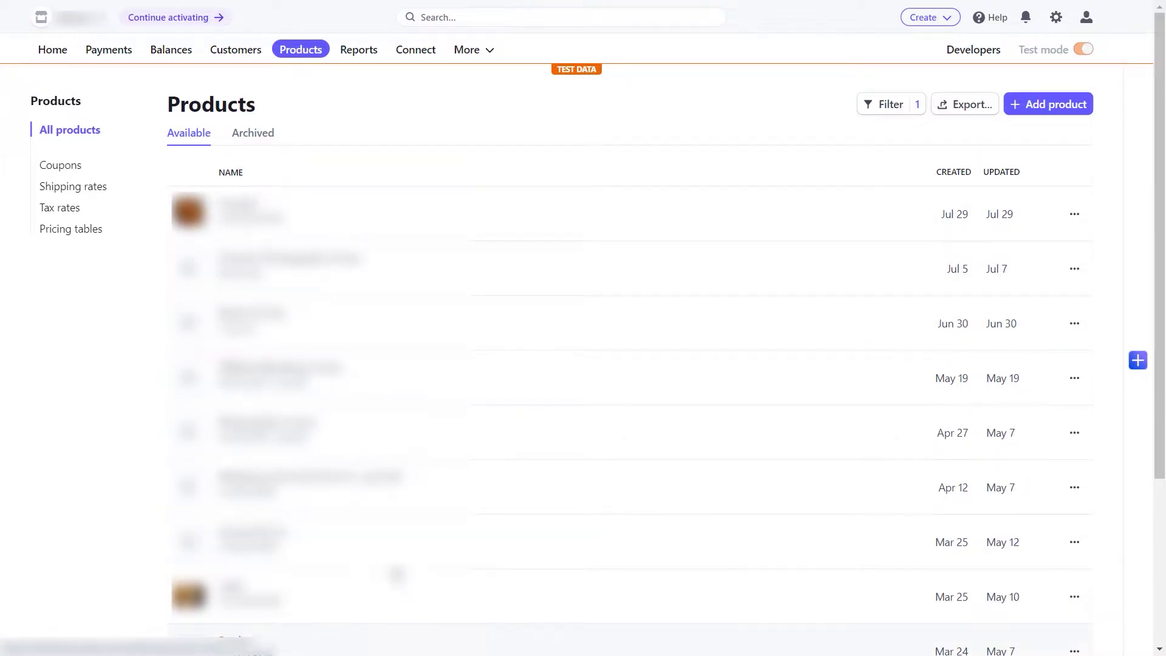
scroll(413, 452, down, 4)
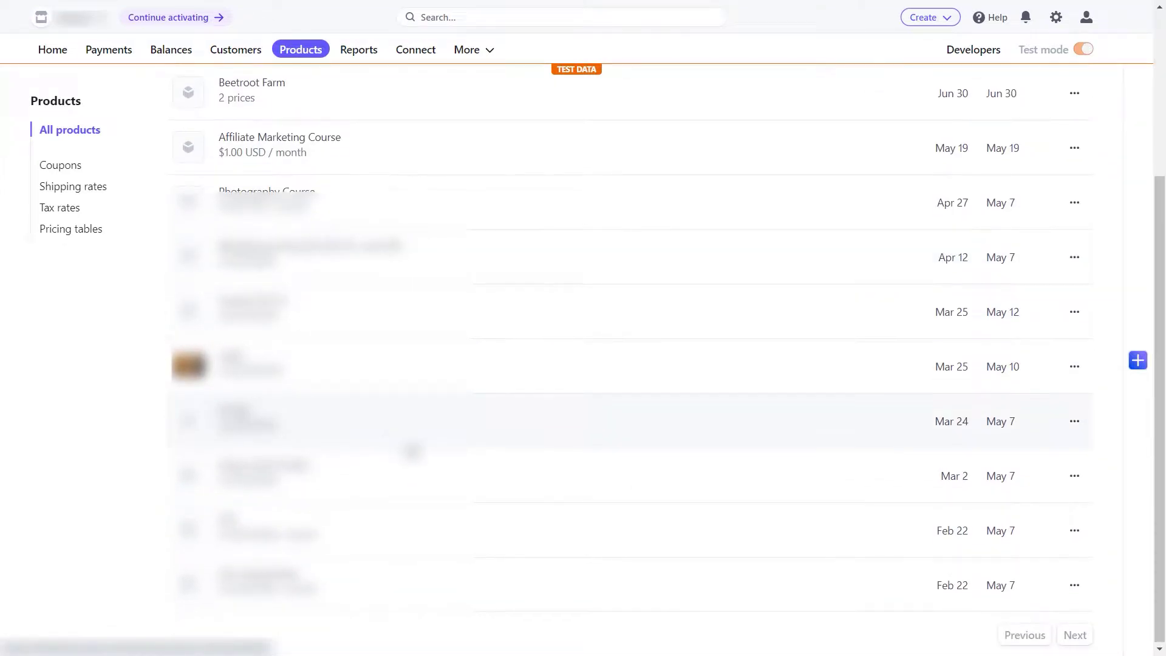
scroll(413, 452, up, 4)
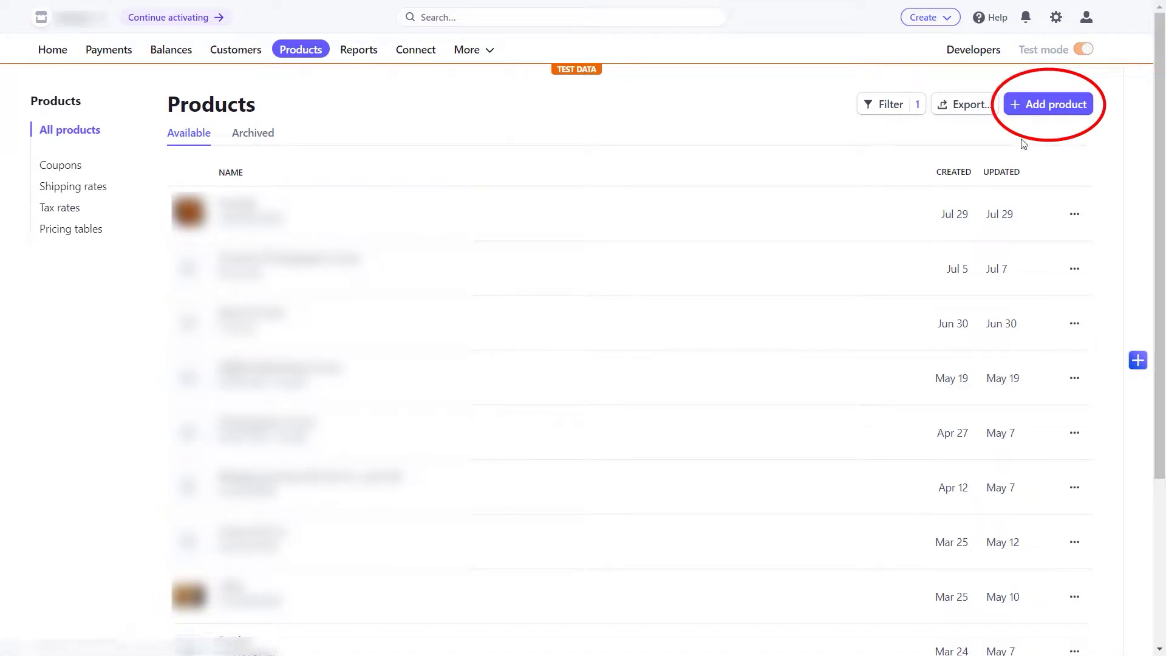
click(1047, 104)
click(605, 189)
text(Film Photography Course)
click(604, 264)
text(Eilm Photograpgy basisc)
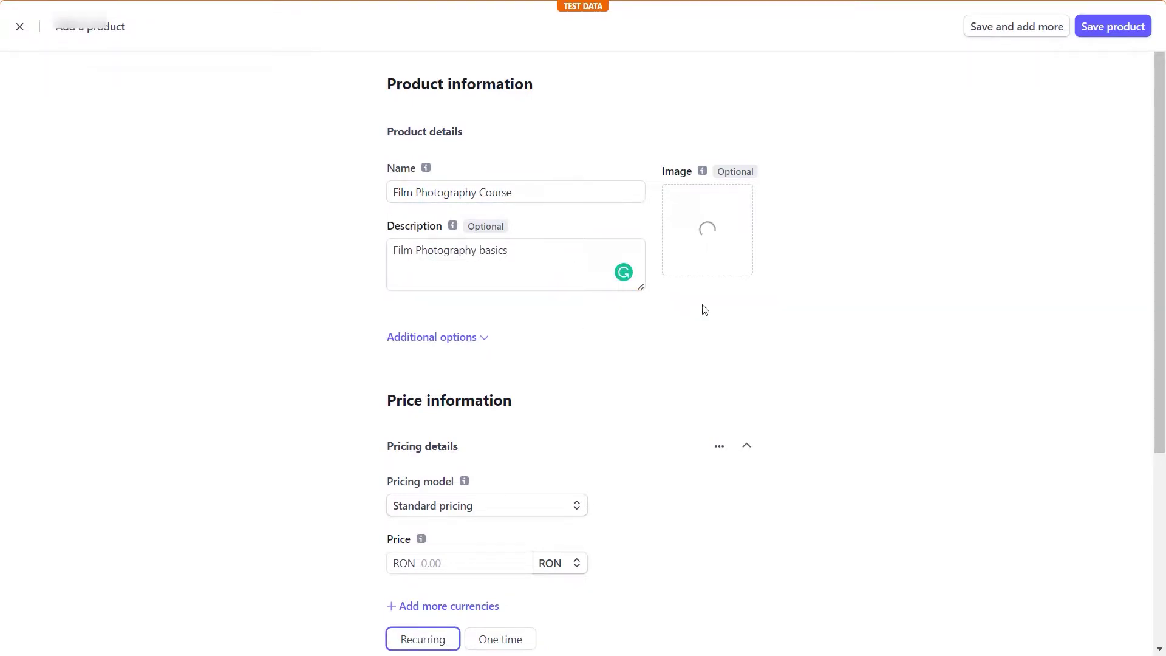
Step: Give the product a one-time 25.00 USD price and save it
scroll(523, 487, down, 1)
click(544, 488)
click(599, 541)
click(455, 486)
text(25.00)
scroll(504, 438, down, 3)
click(501, 413)
scroll(822, 450, up, 3)
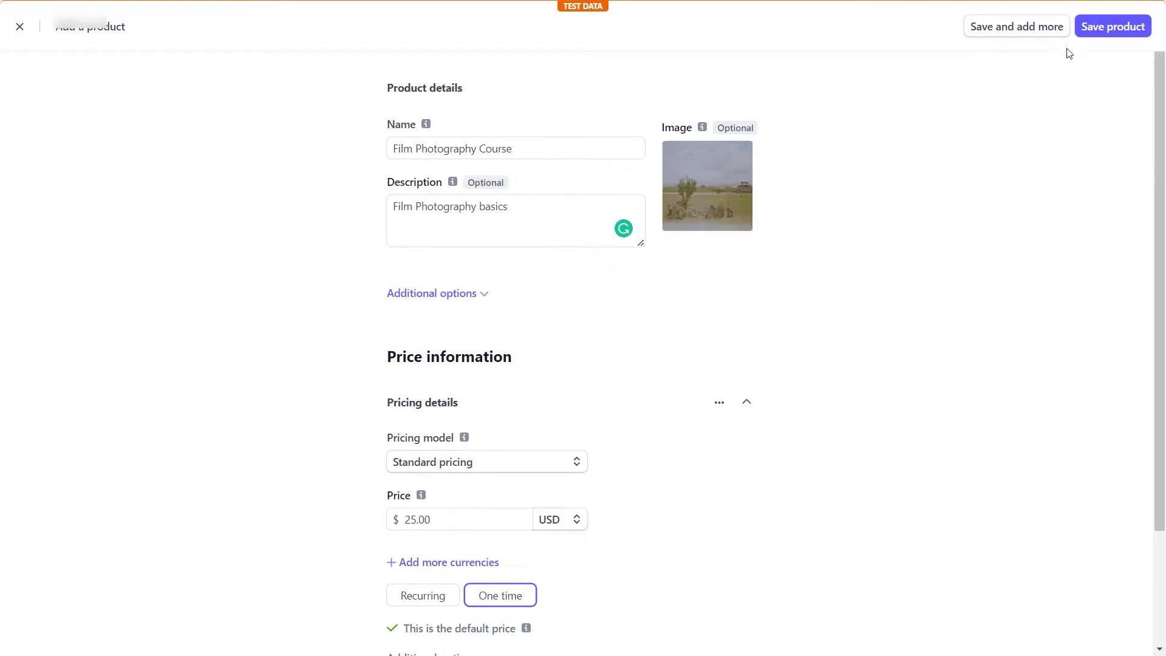
scroll(1051, 52, up, 1)
click(1097, 32)
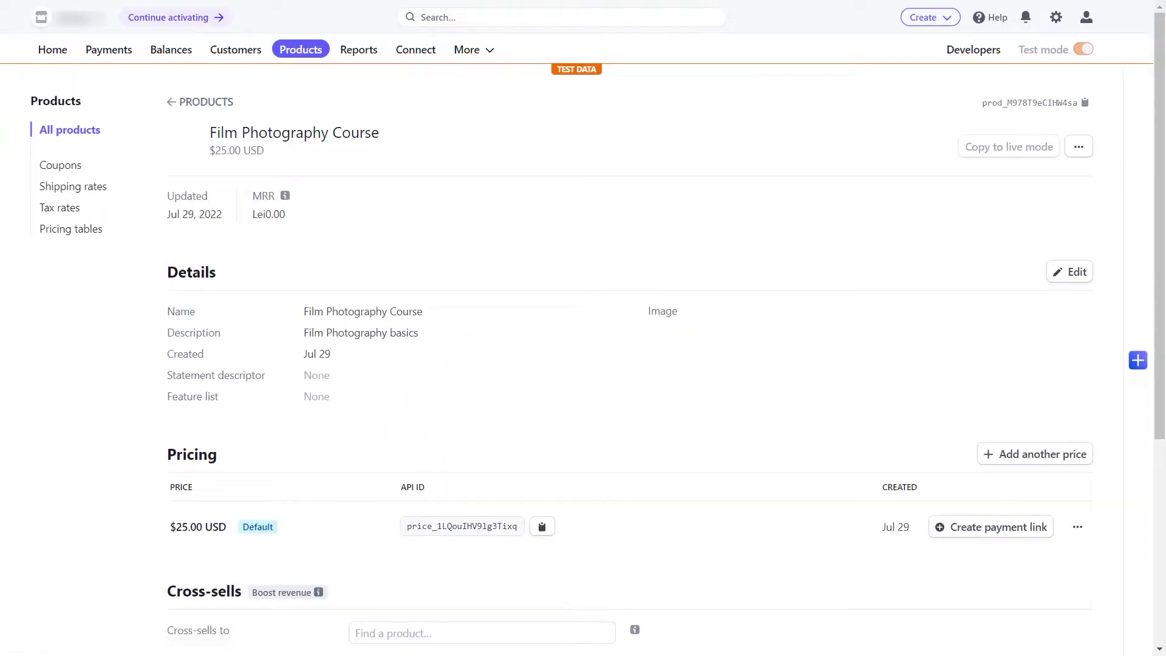
Step: Review the Film Photography Course product page and its $25.00 USD price, selecting the title
scroll(1156, 241, down, 2)
scroll(1155, 241, down, 3)
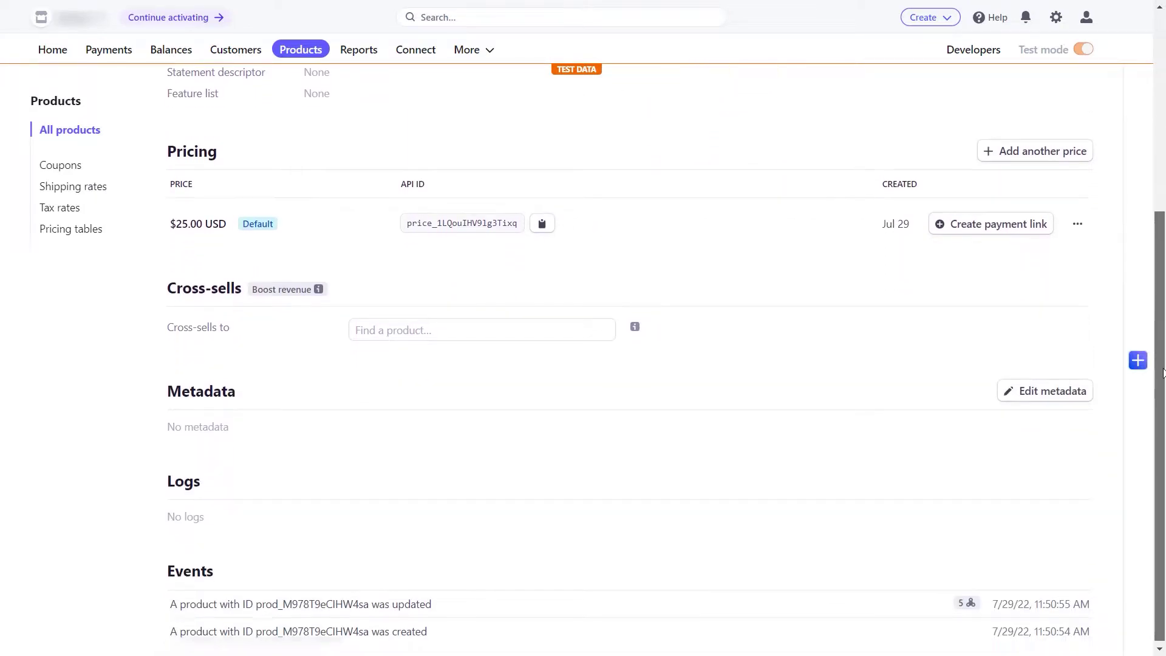
scroll(1155, 242, up, 5)
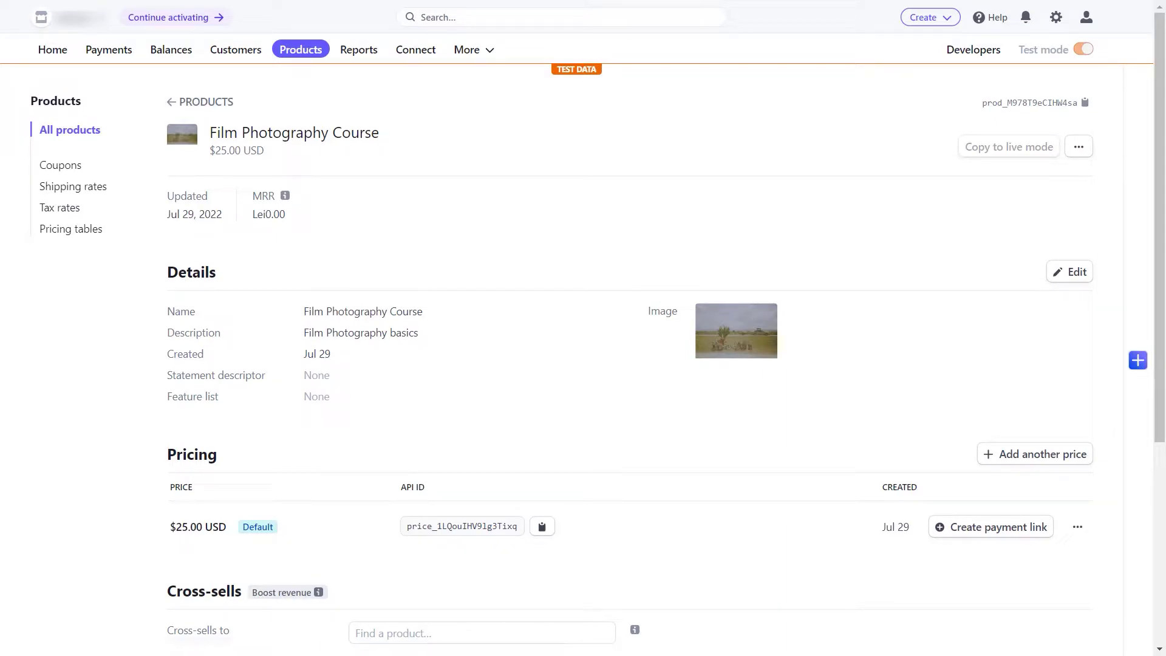
drag(202, 136, 521, 146)
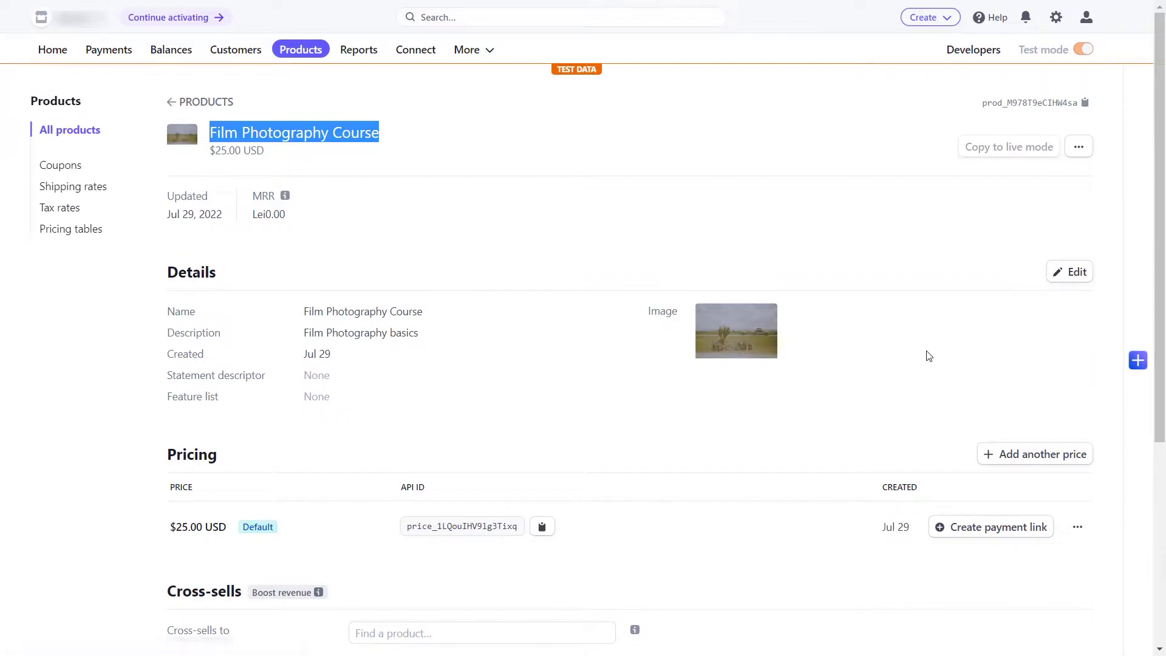
scroll(924, 354, down, 1)
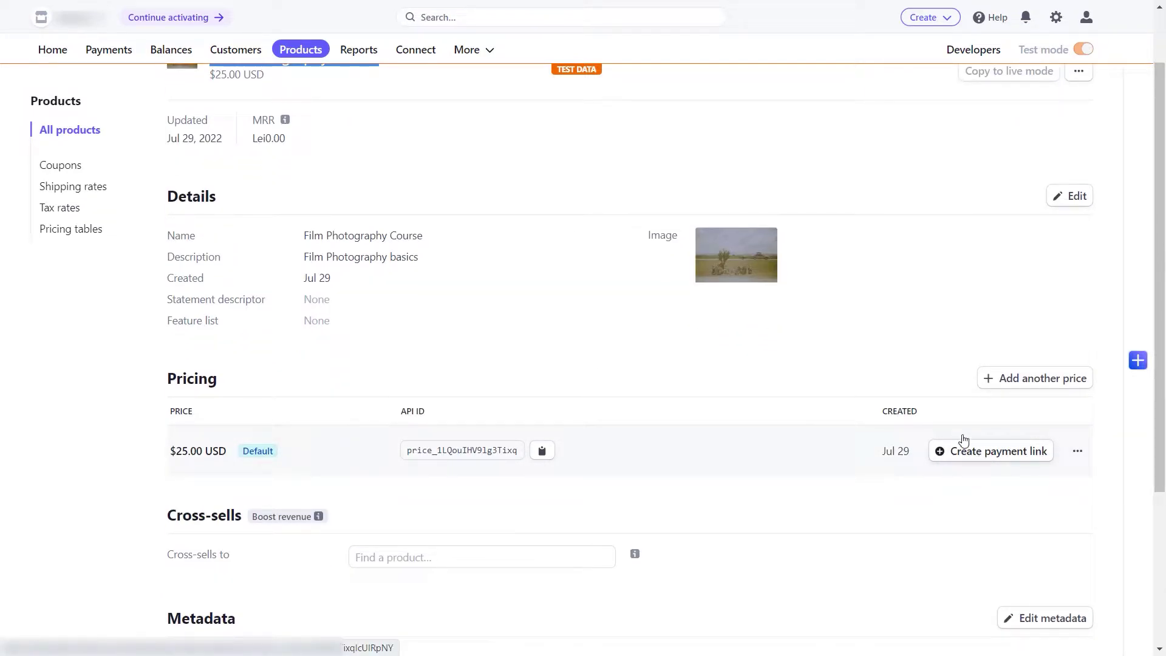
Step: Create a $25.00 USD payment link for Film Photography Course, leaving advanced options at defaults
click(975, 452)
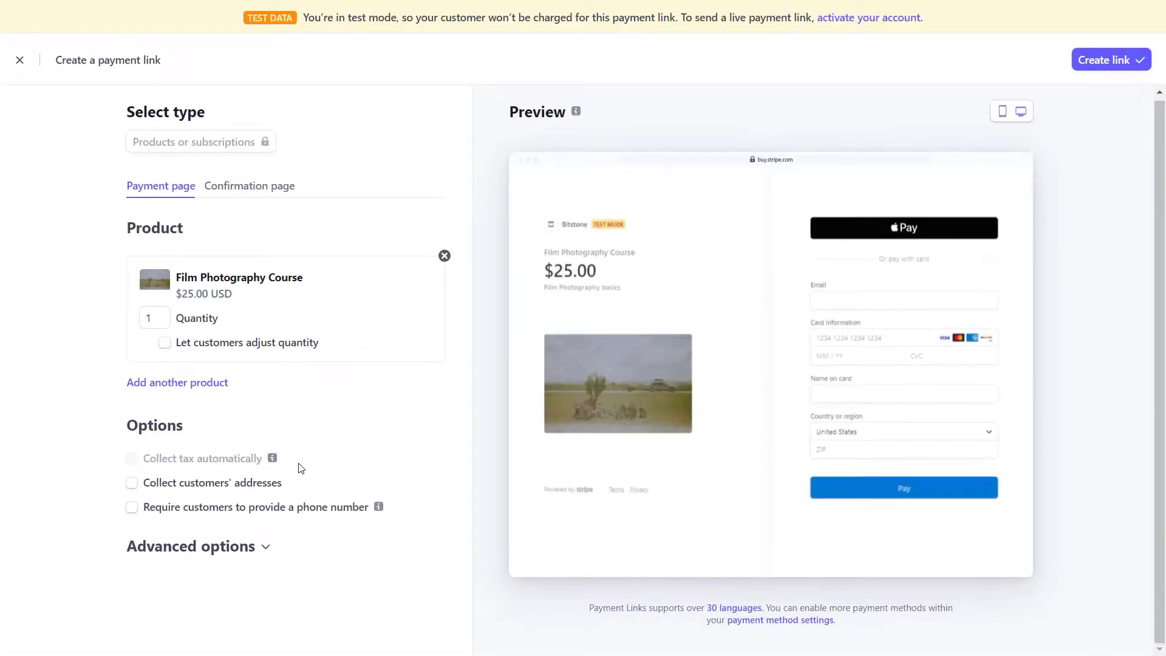
click(164, 556)
scroll(234, 553, down, 1)
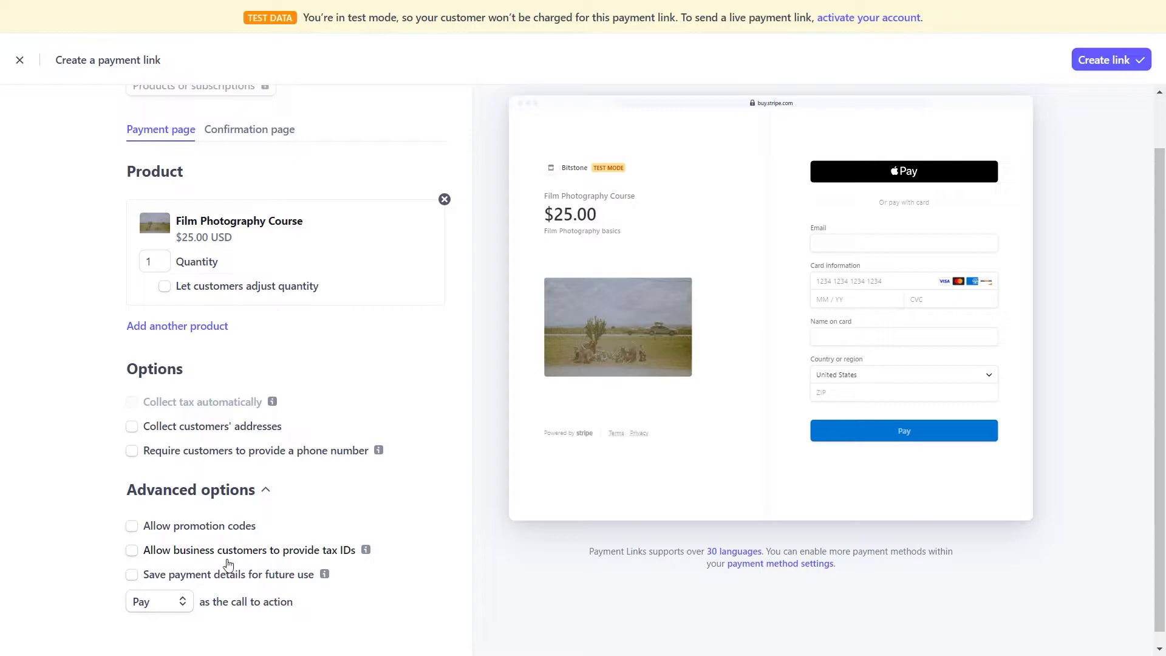
click(204, 499)
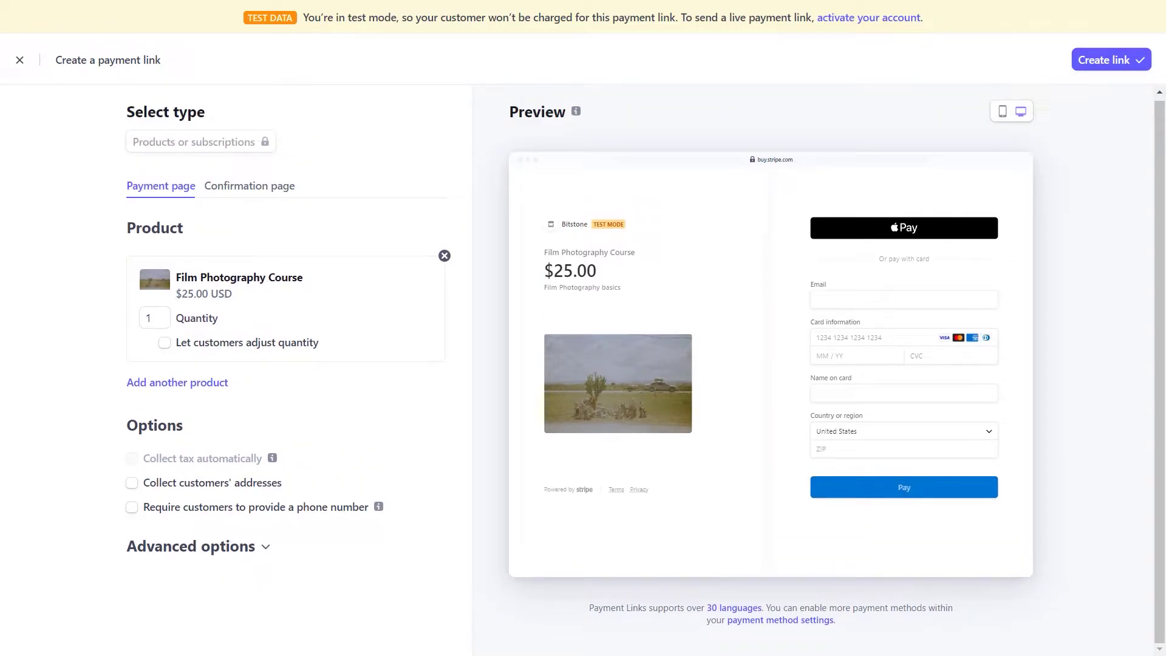
click(1107, 63)
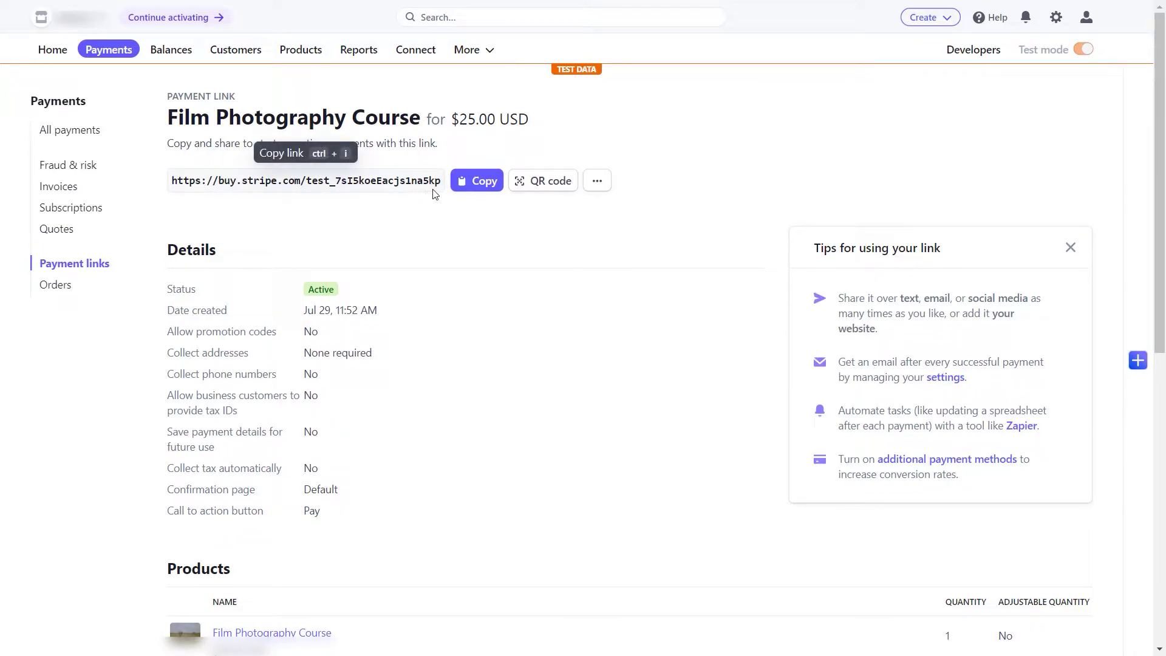
Step: Add metadata key apprentice_product_id to the payment link, then open the film photography product
scroll(628, 281, down, 8)
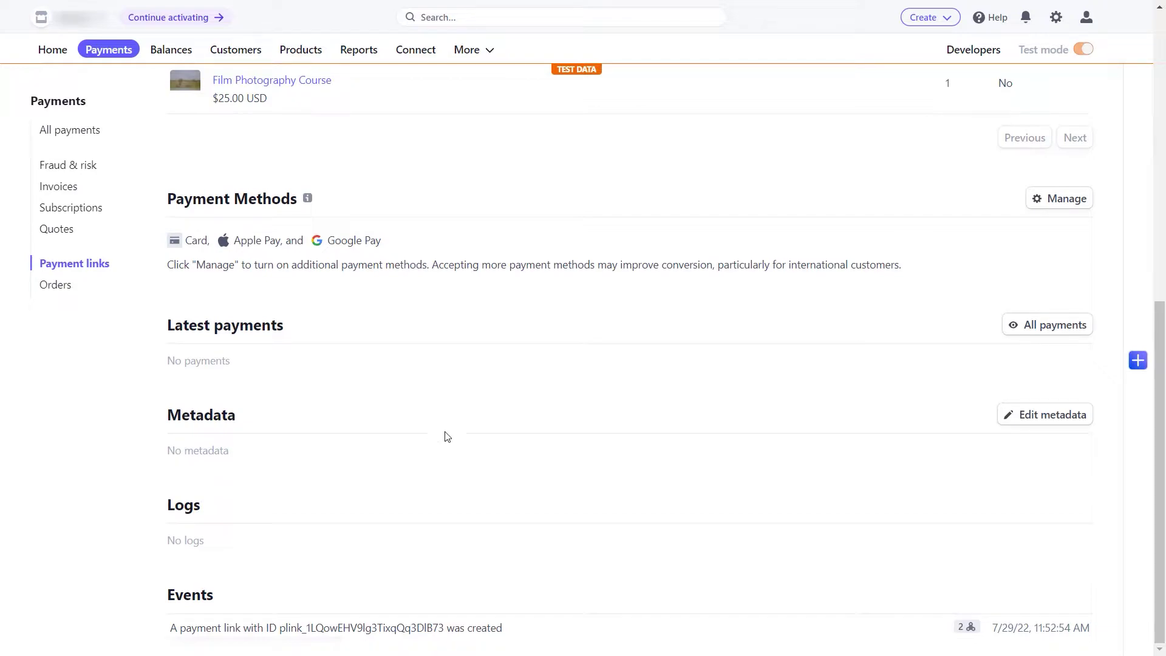
drag(168, 427, 234, 417)
click(247, 427)
click(1038, 423)
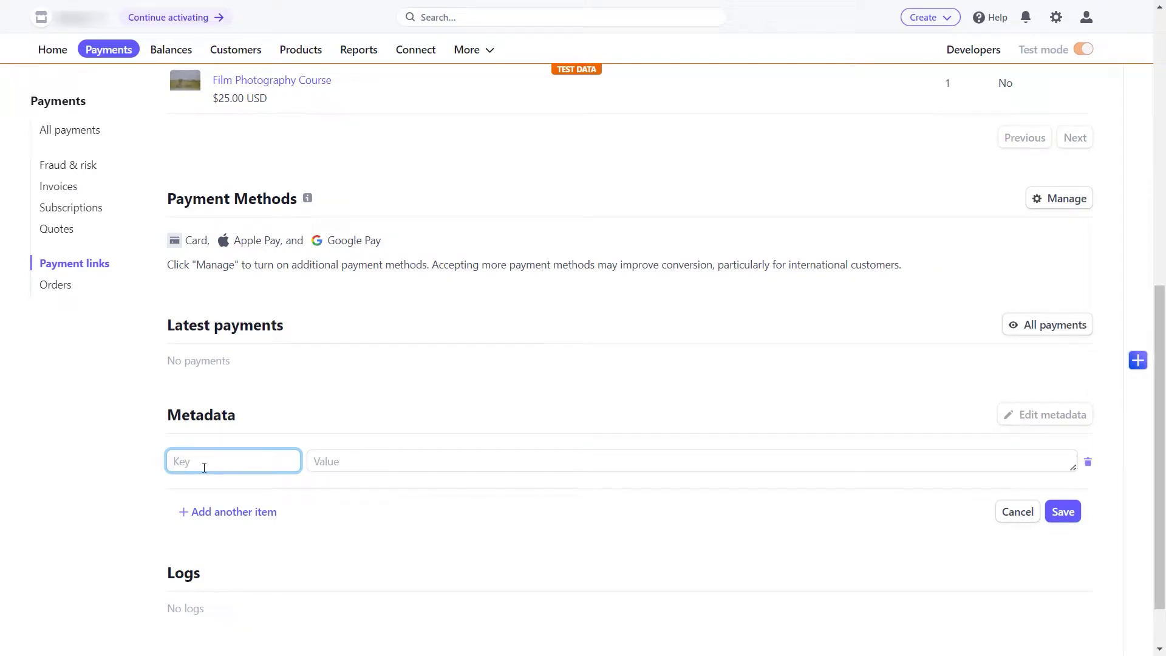
text(apprentice_)
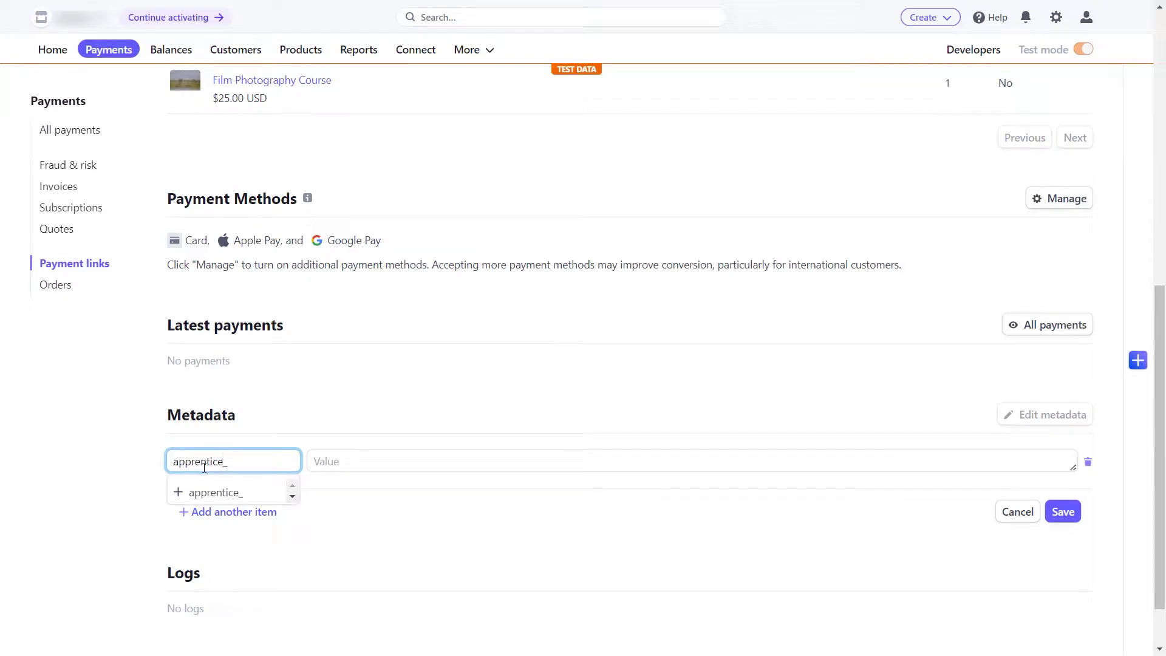
text(product_id)
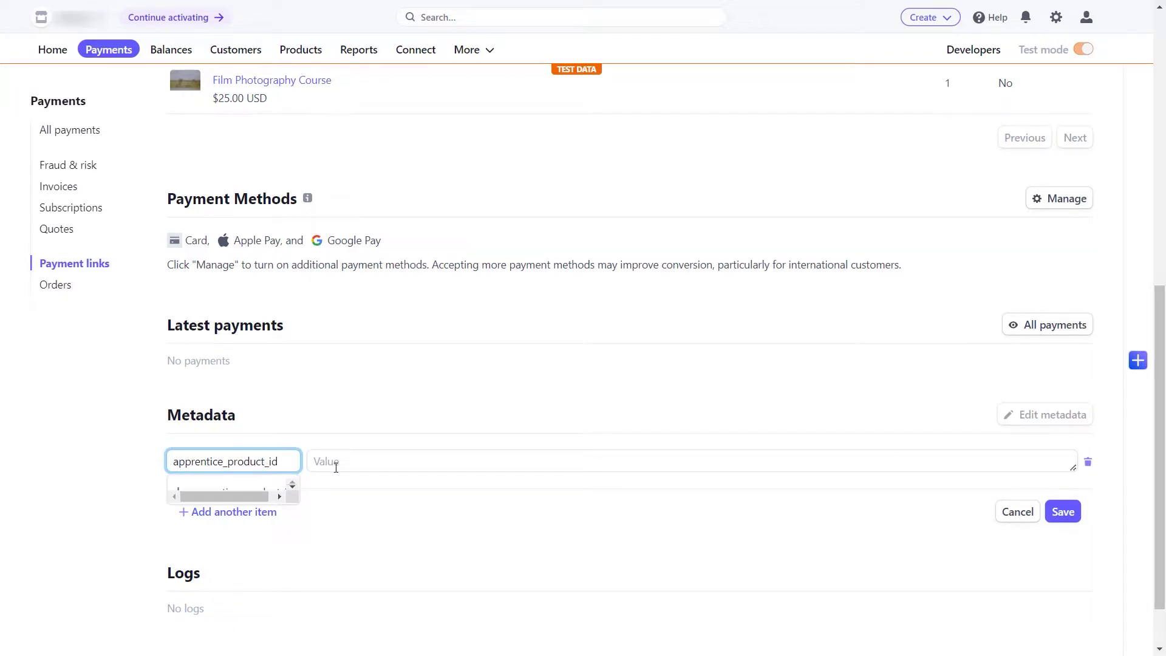
click(345, 465)
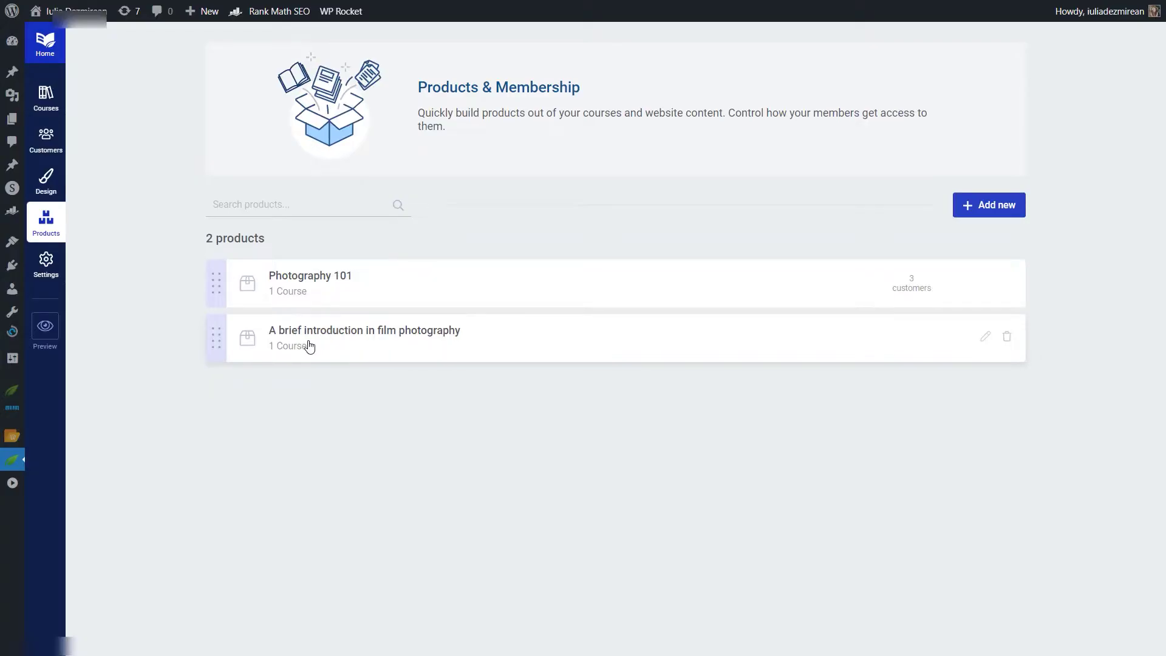
click(354, 342)
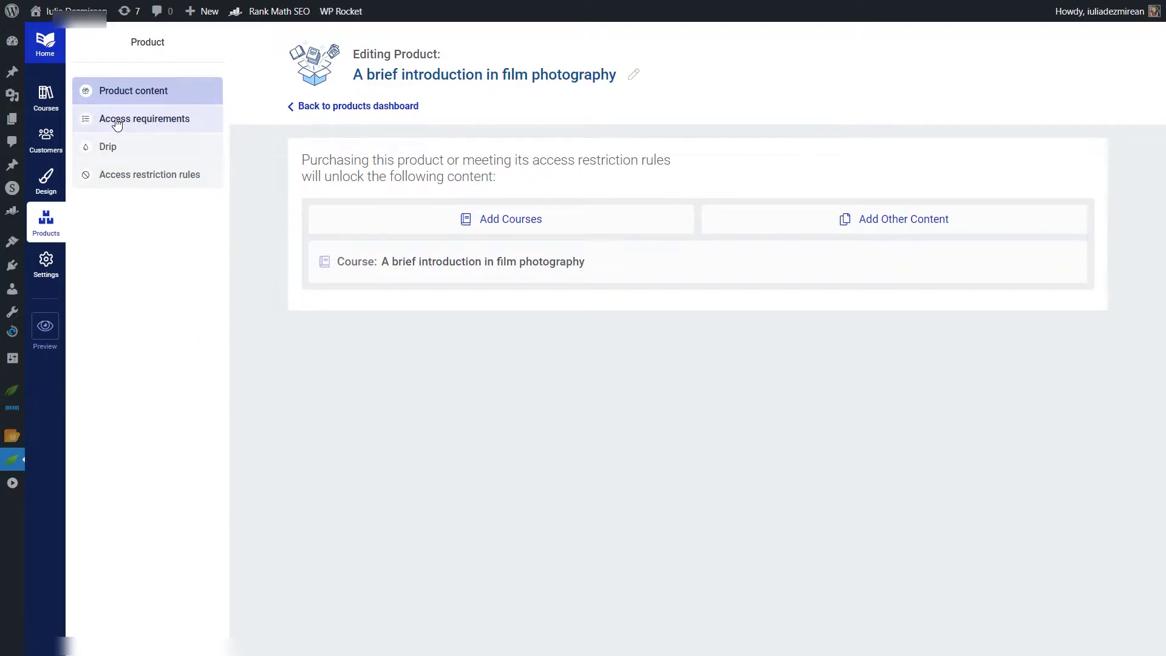
Step: Copy the product identifier 48 from the product's Access requirements
click(118, 120)
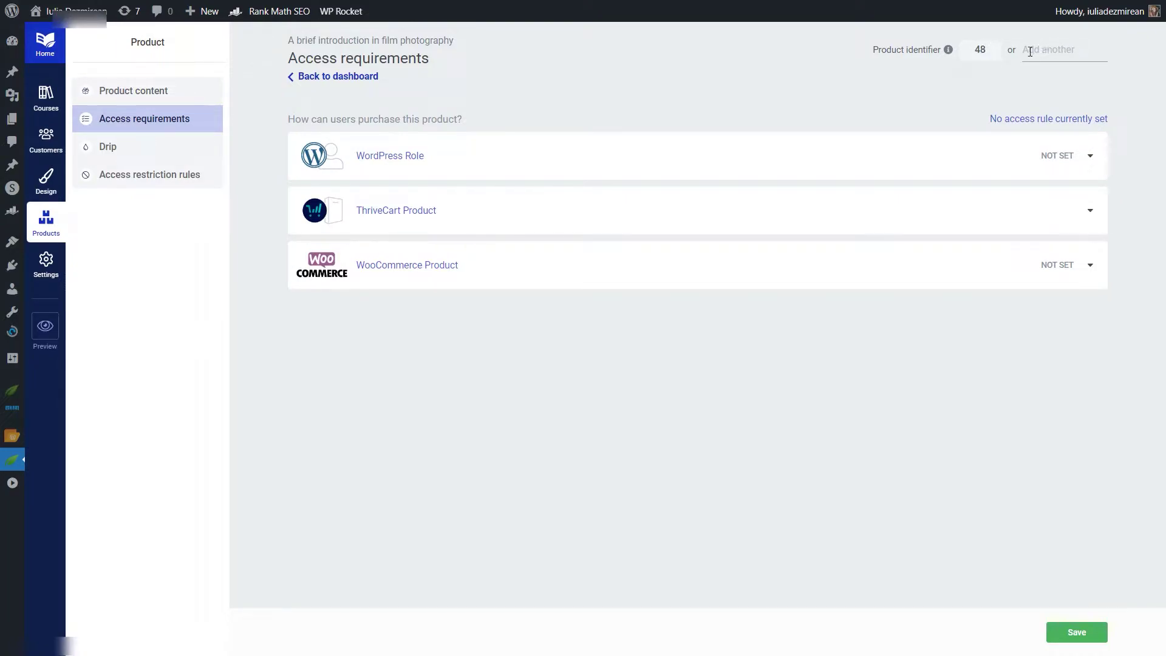
double_click(980, 49)
key(ctrl+c)
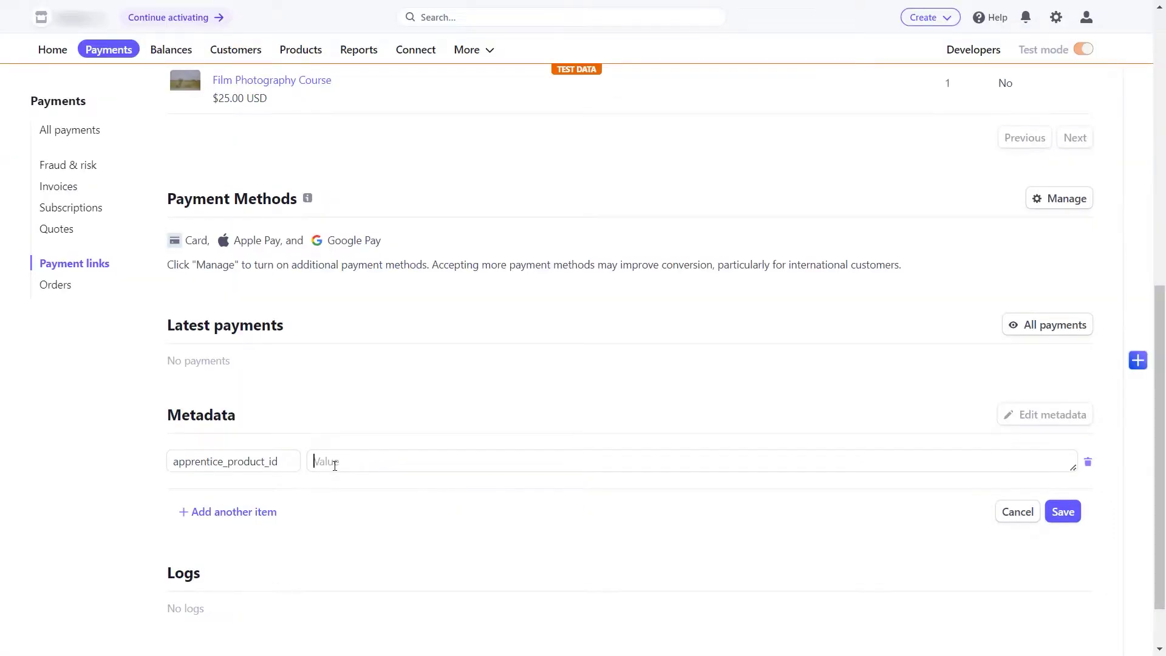
Step: Paste 48 as the apprentice_product_id metadata value and save it
click(336, 464)
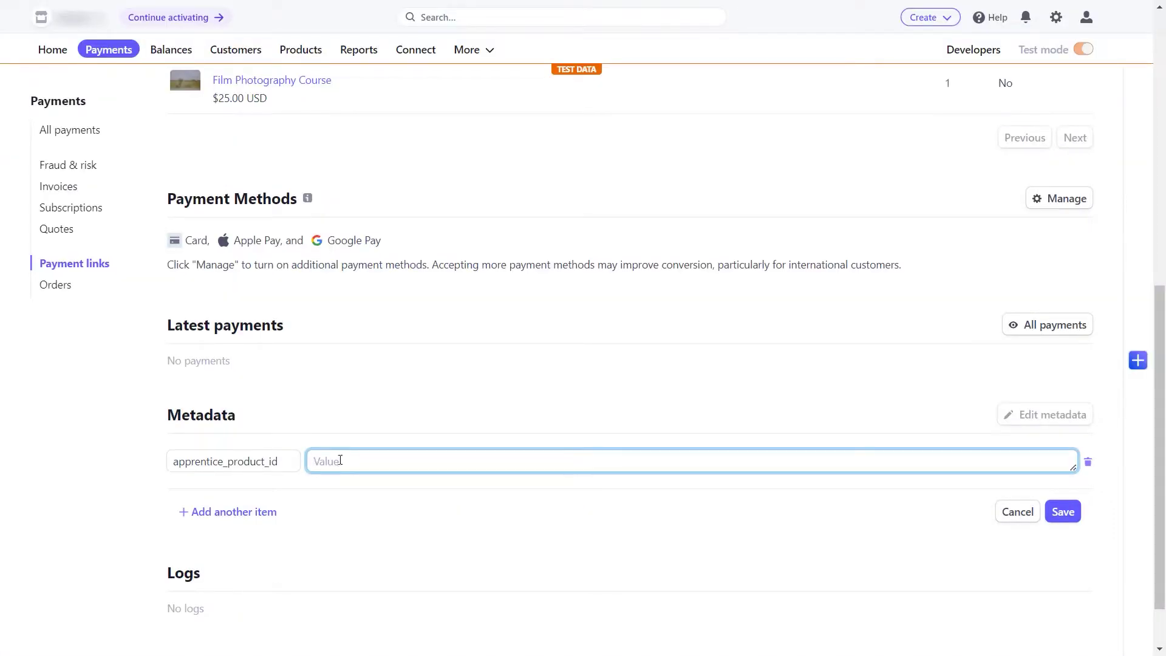
key(ctrl+v)
click(359, 448)
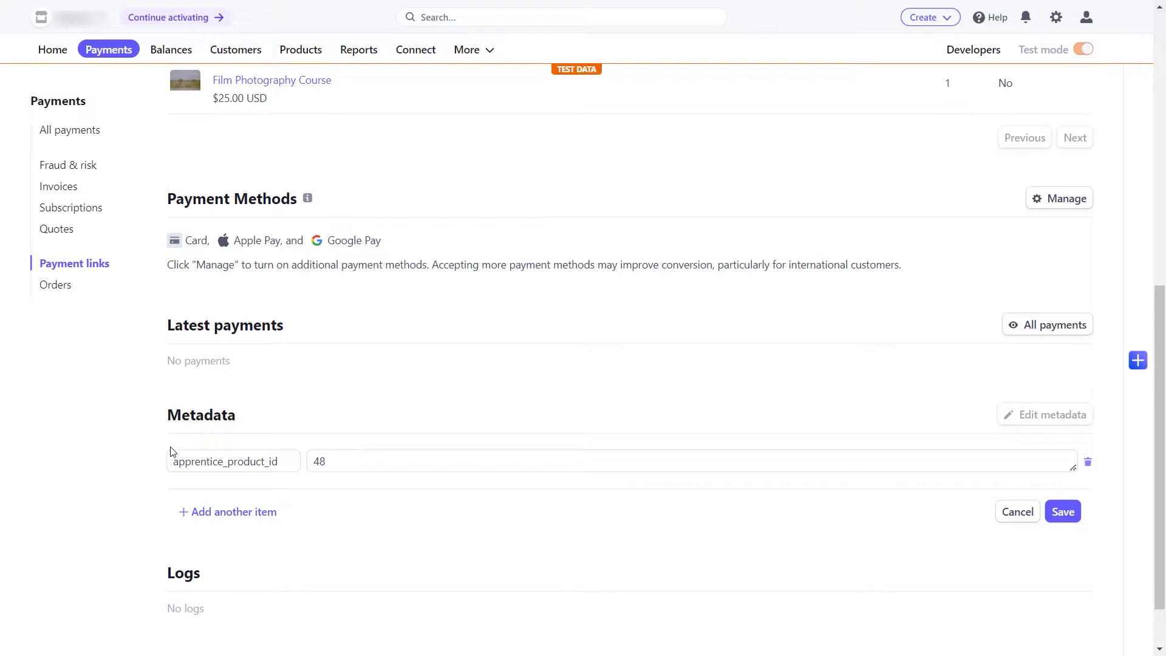
click(1064, 512)
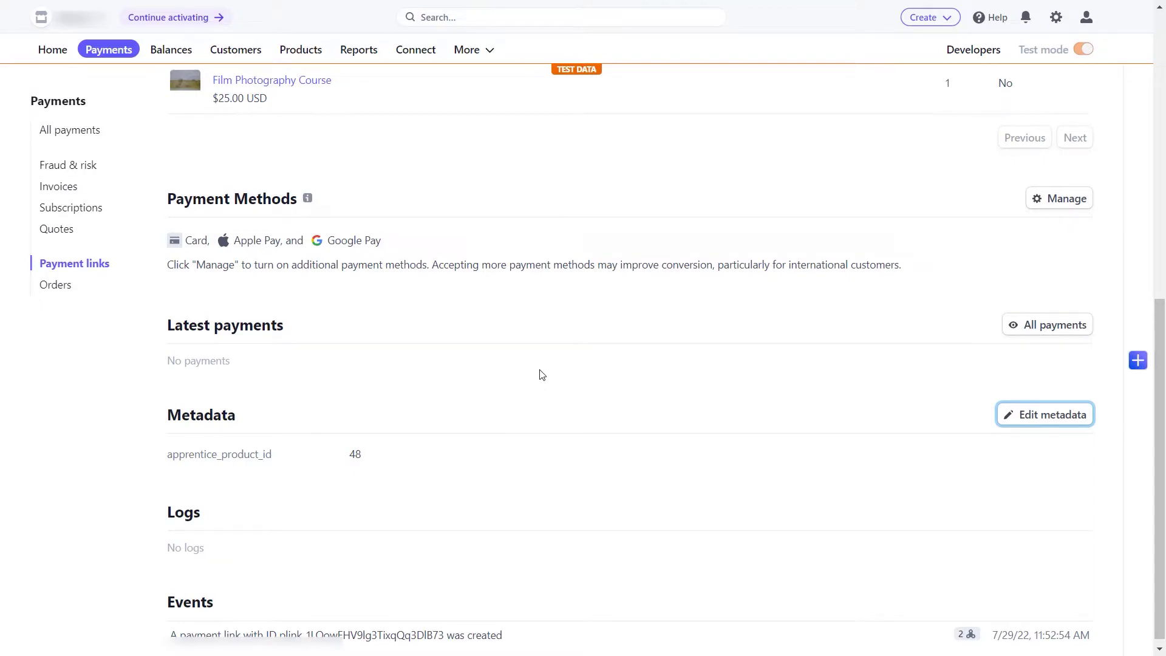
scroll(496, 386, up, 10)
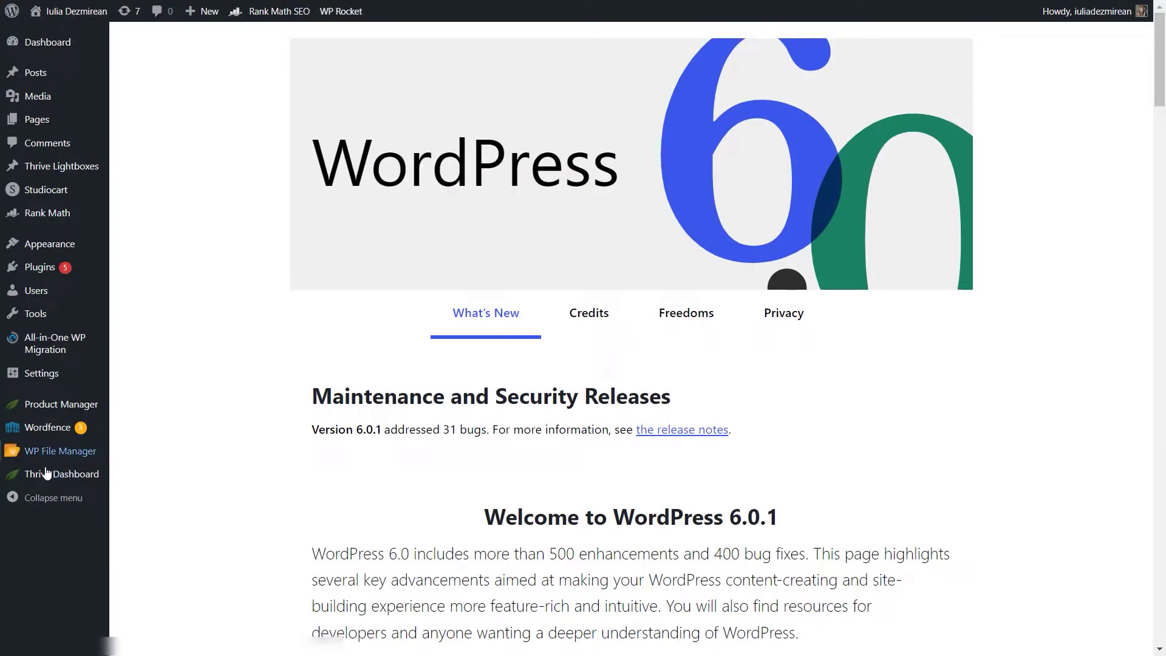
Step: Create a Film Photography Course automation with an Incoming webhook trigger and copy its webhook URL
mouse_move(48, 474)
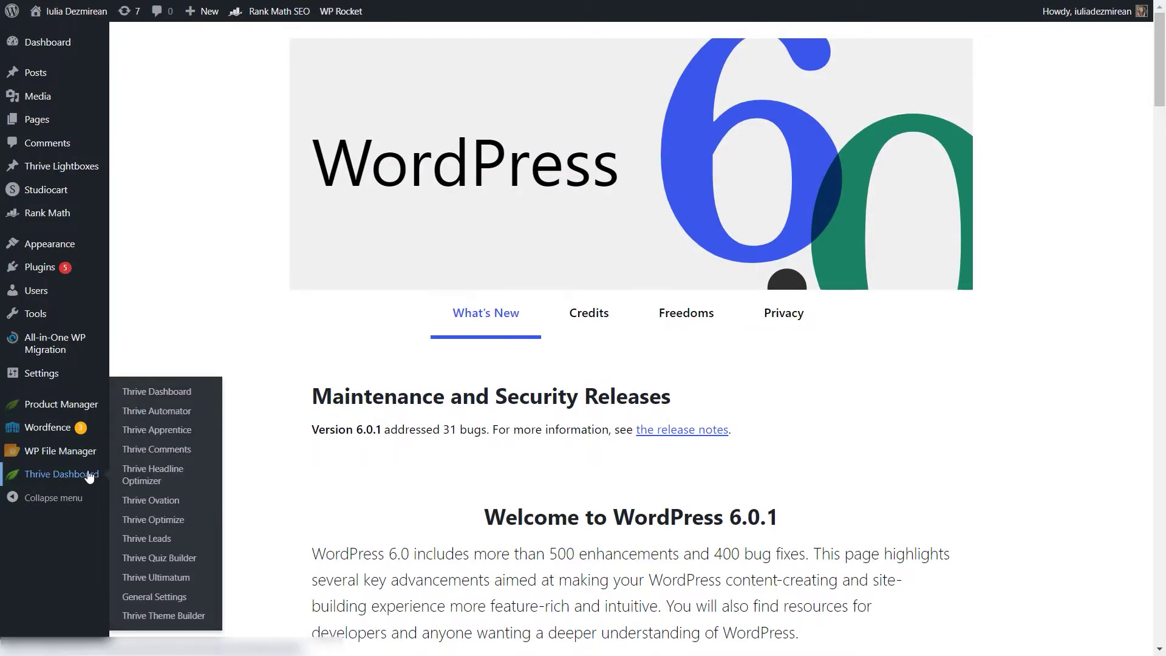
click(207, 420)
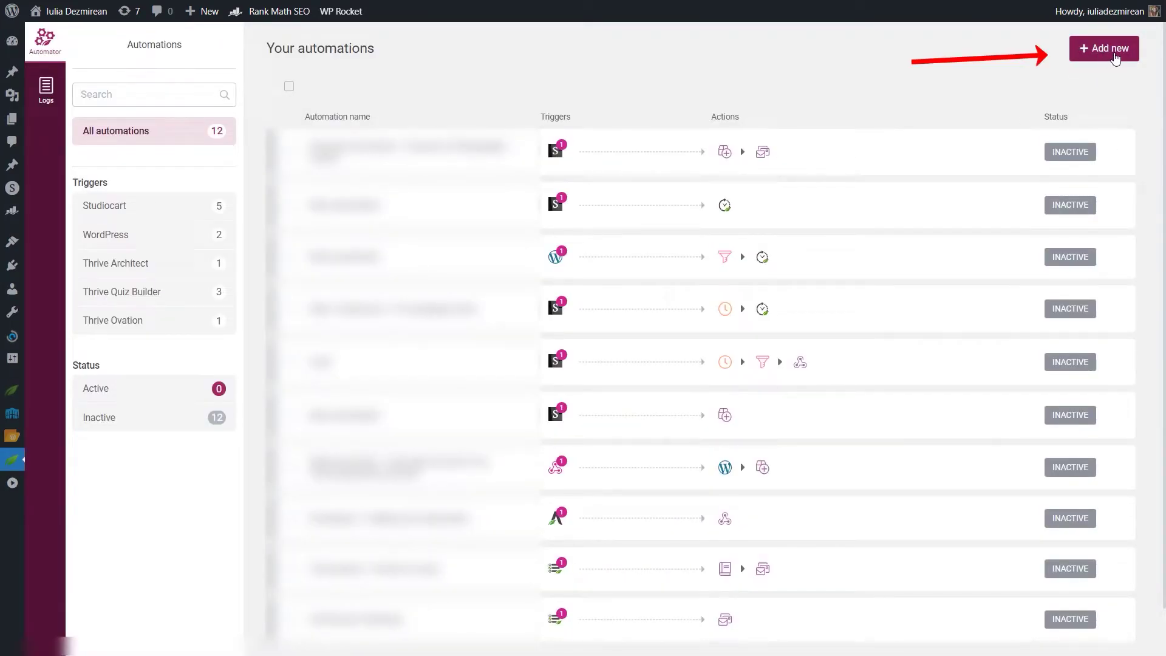
click(1105, 51)
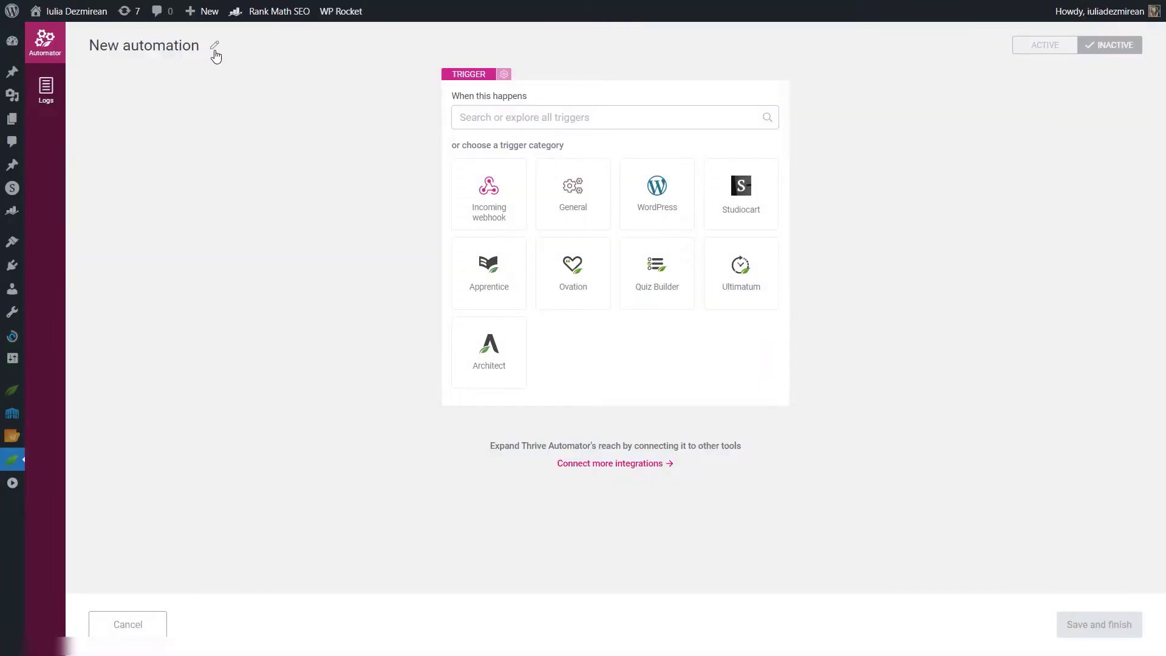
click(214, 46)
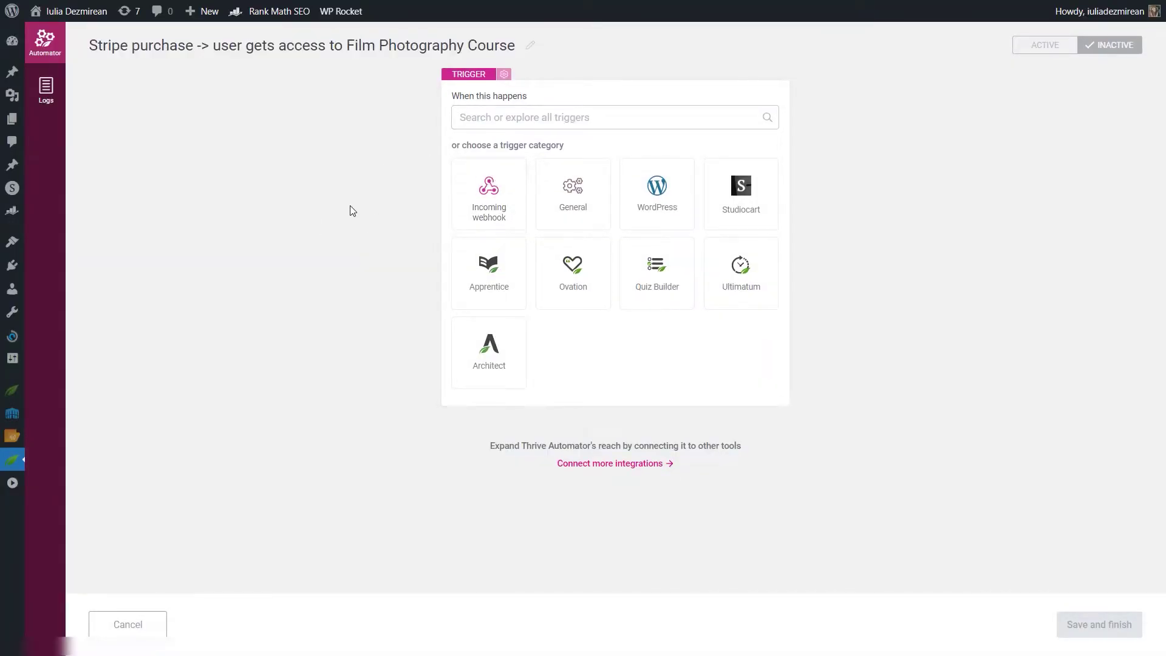
click(488, 196)
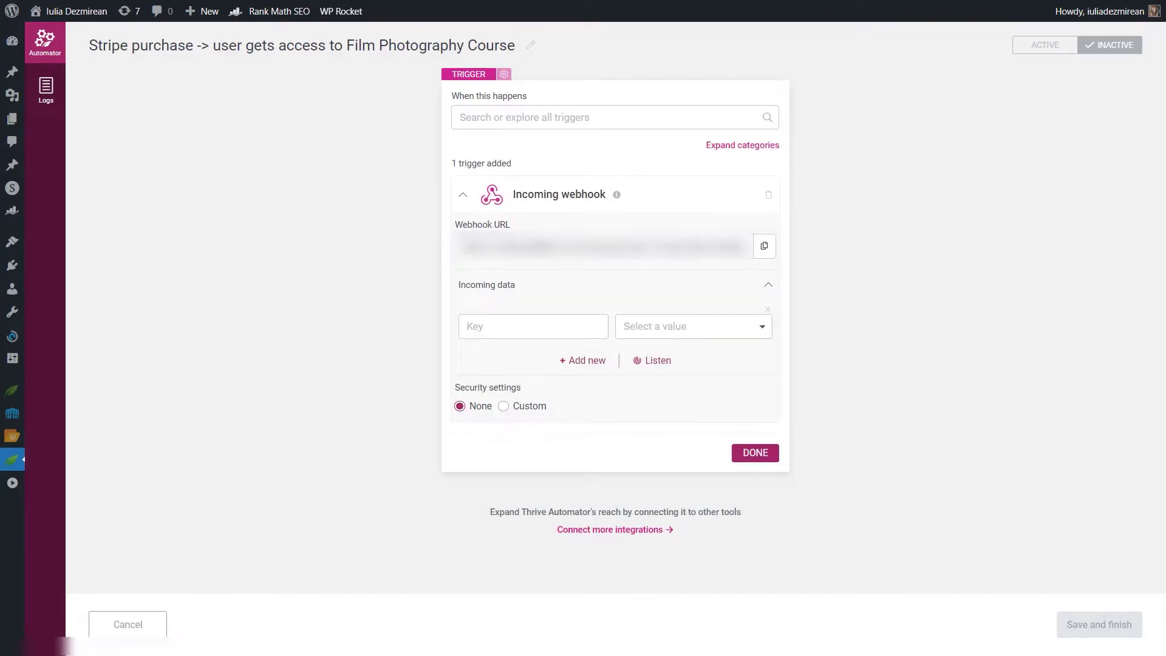
click(765, 248)
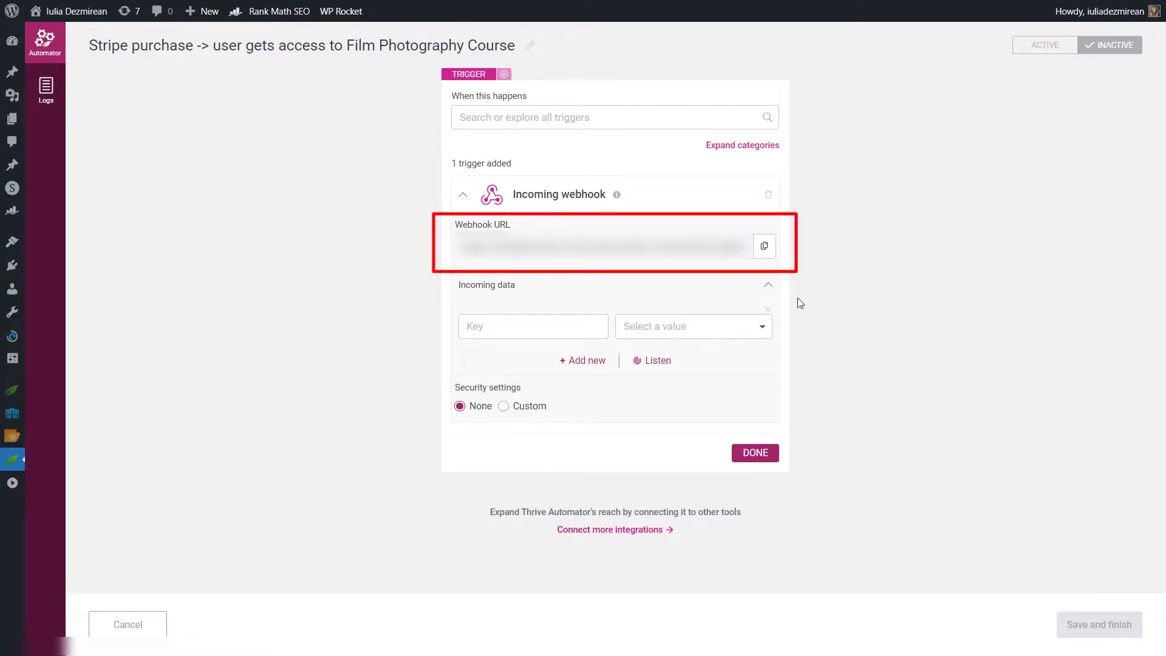
click(764, 246)
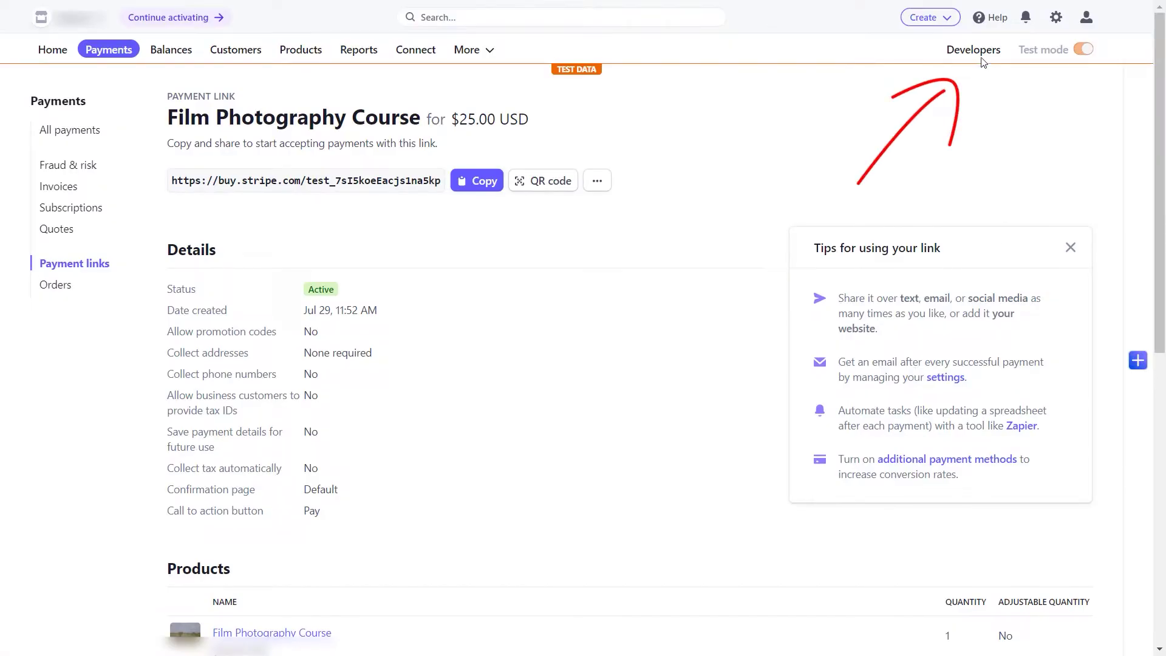
Step: Start a new Stripe webhook endpoint using the Automator webhook URL, leaving the description blank
click(978, 51)
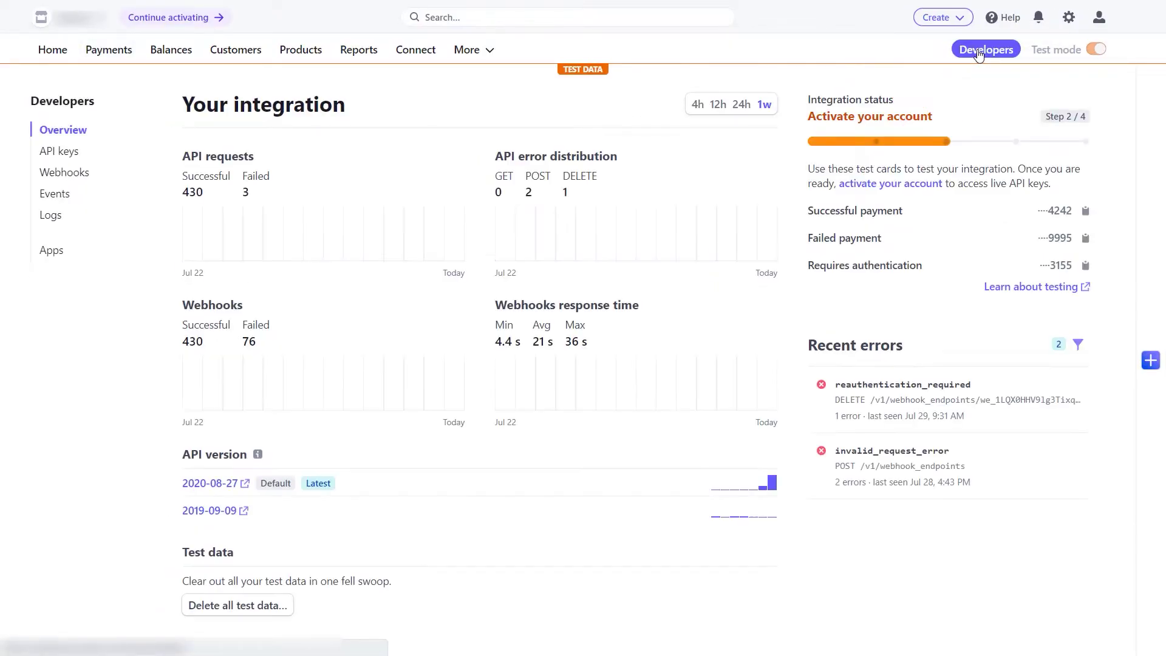
click(68, 175)
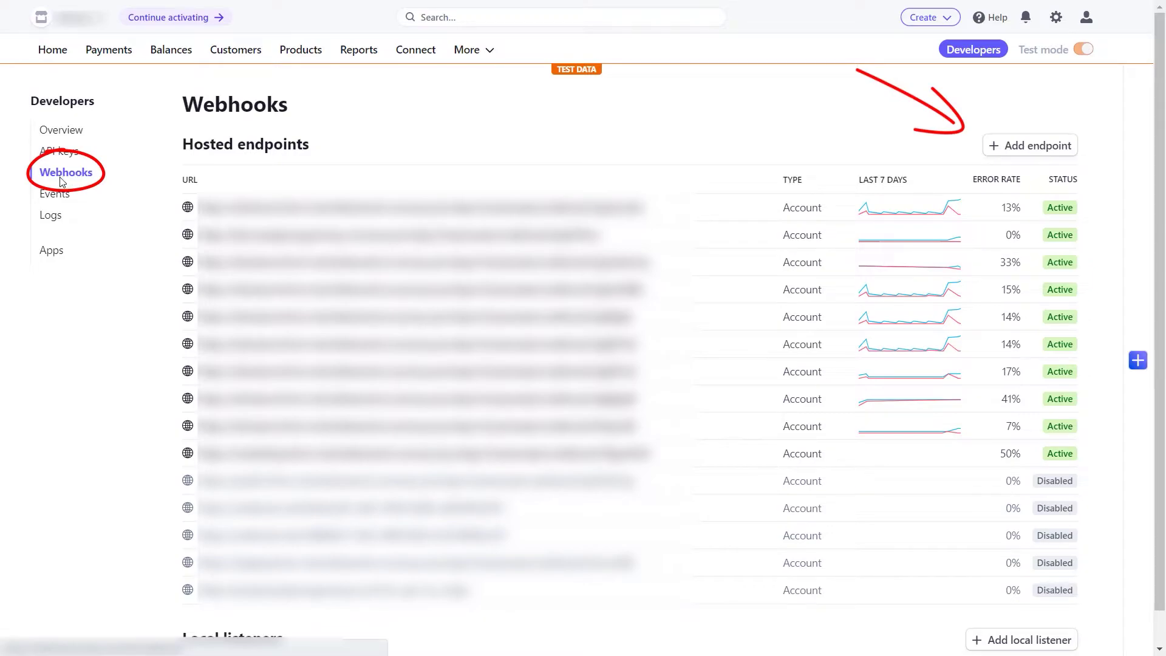
click(1018, 155)
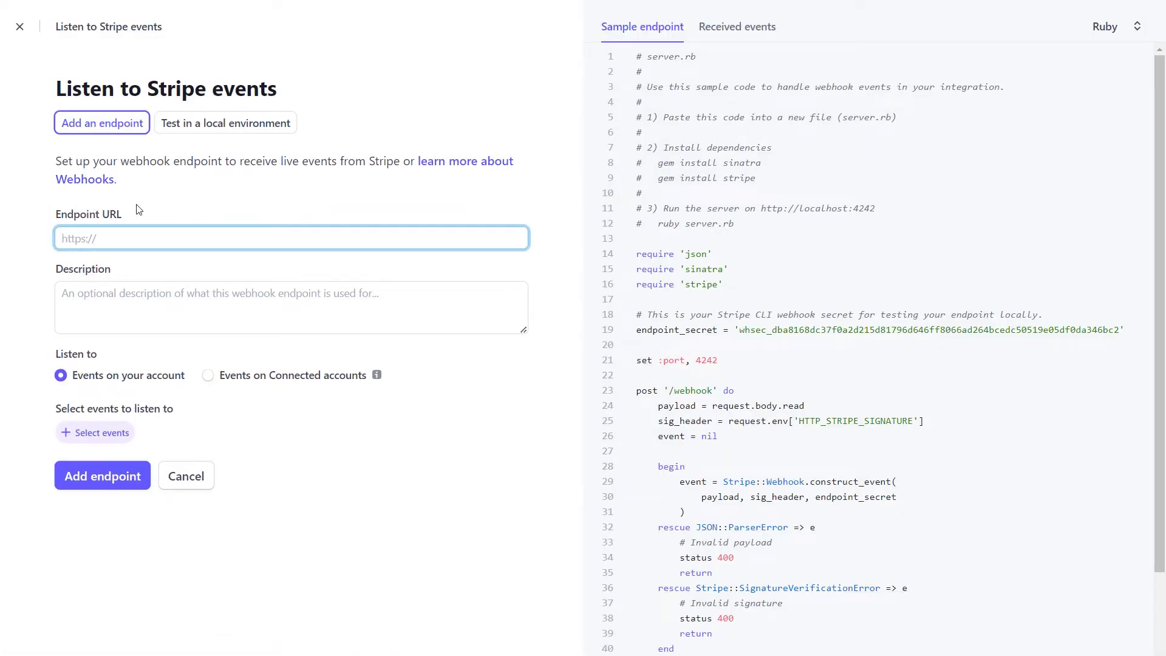
key(ctrl+v)
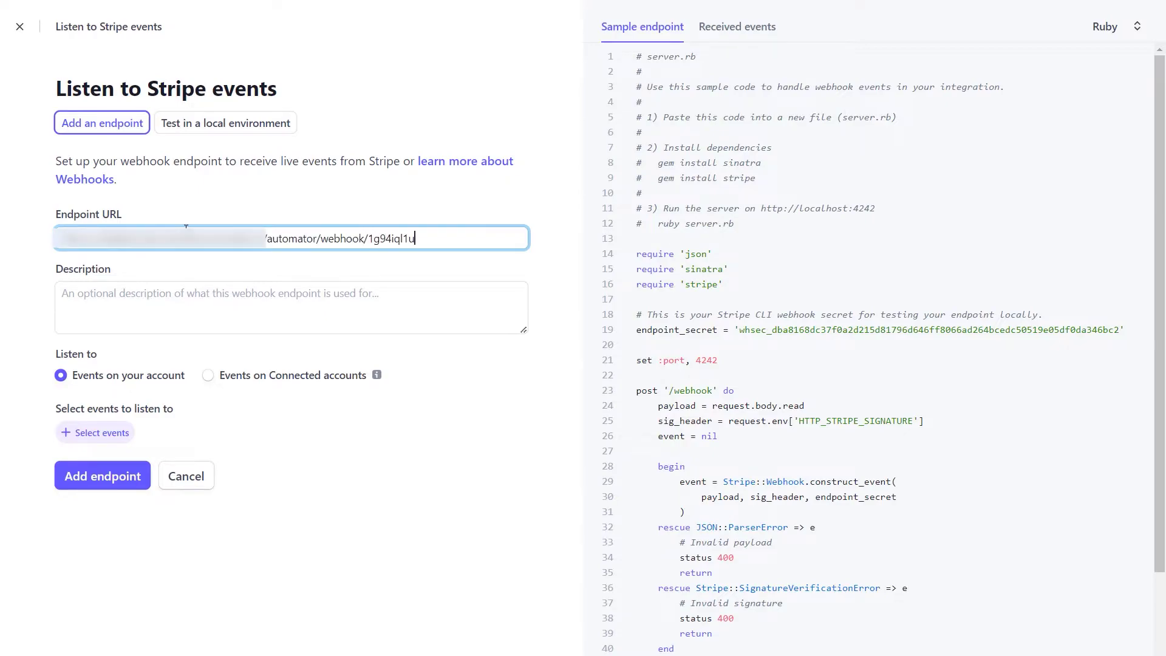
mouse_move(588, 273)
click(91, 293)
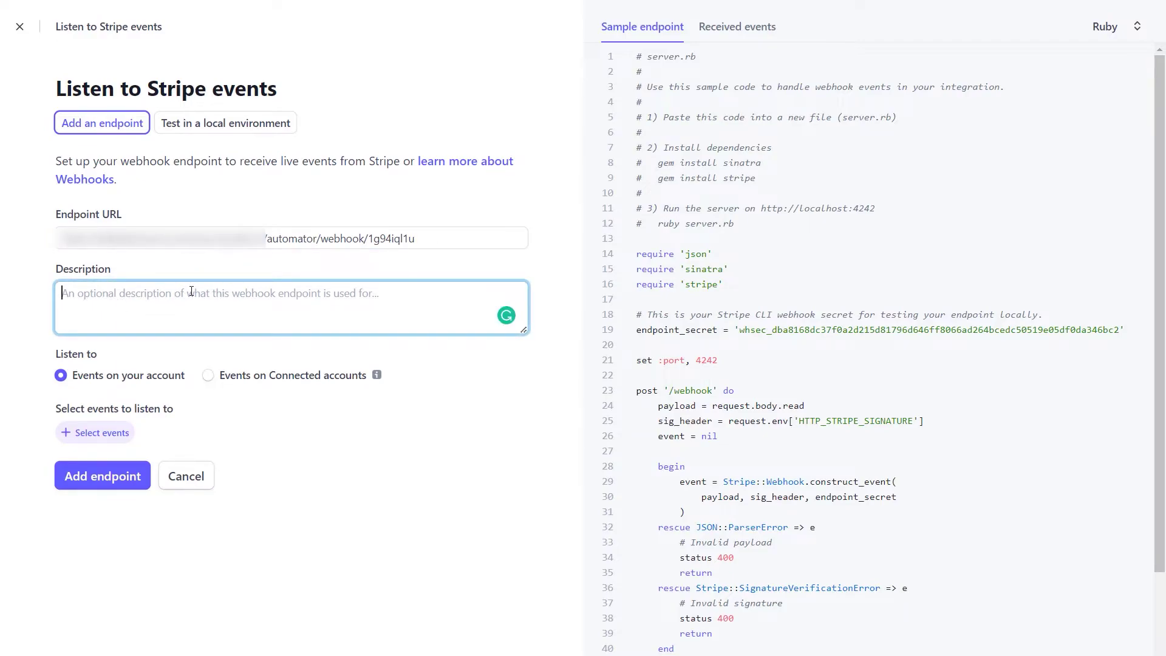
click(189, 421)
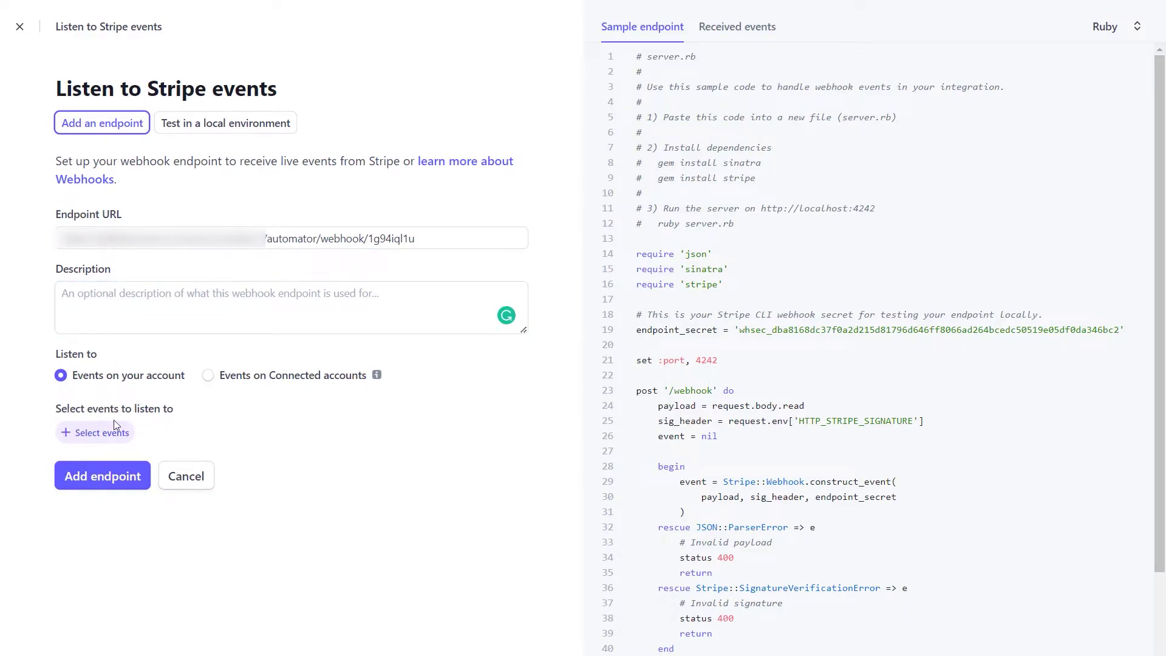
drag(19, 411, 239, 408)
click(243, 426)
Step: Subscribe the endpoint to checkout.session.completed and create it
click(96, 434)
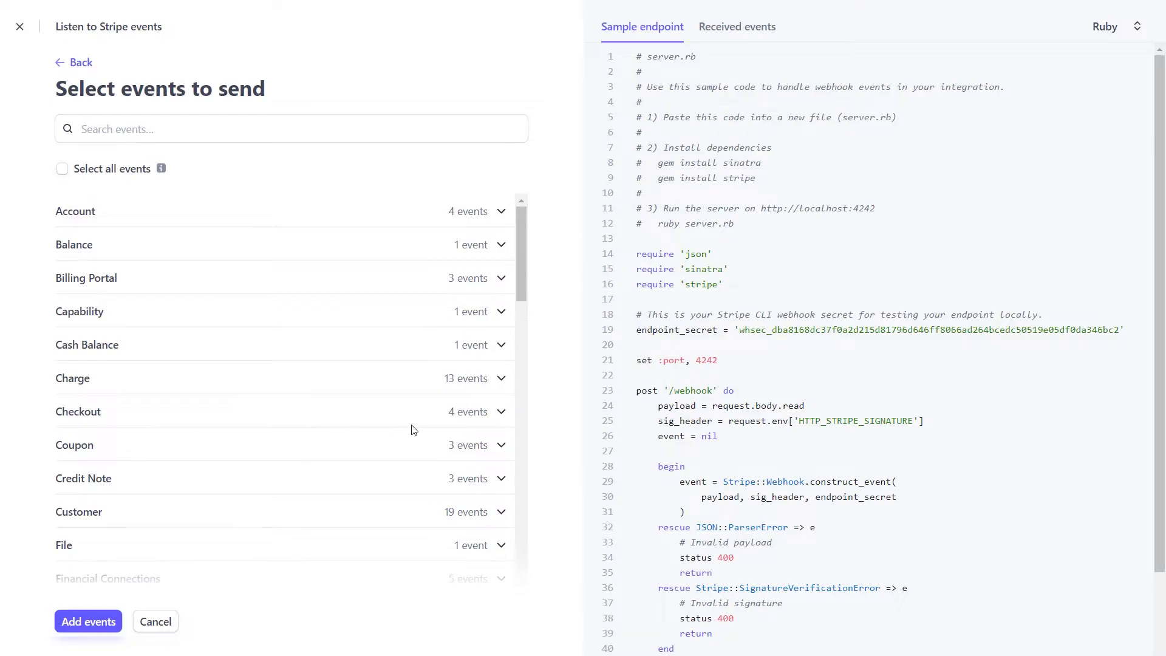
click(75, 419)
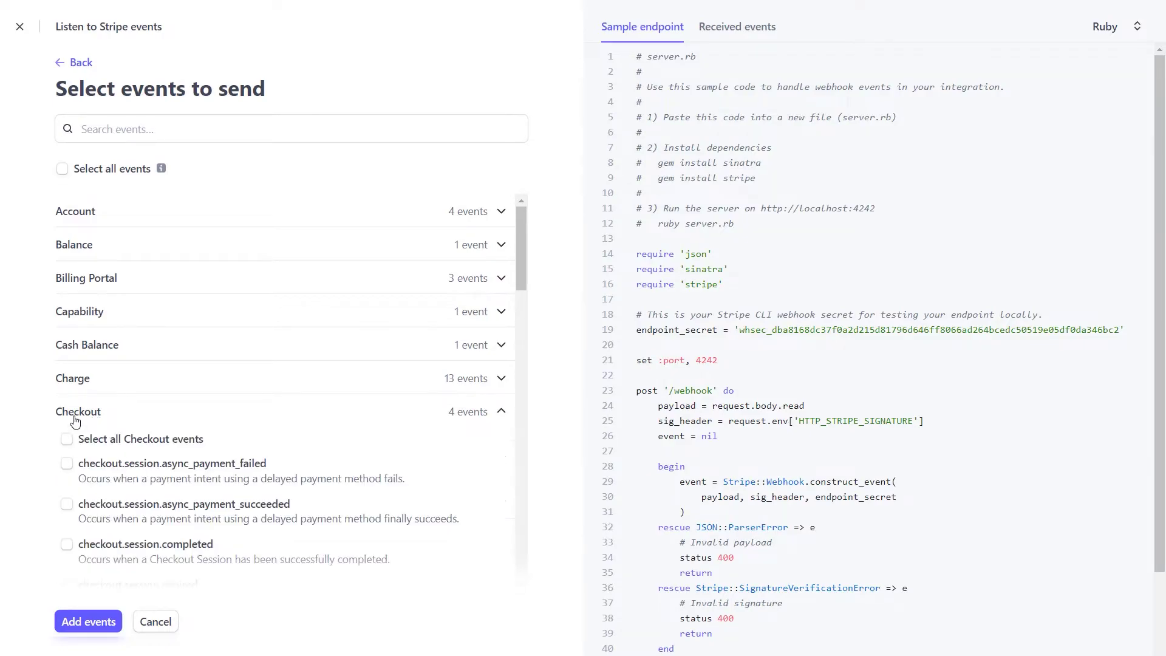
scroll(128, 418, down, 2)
scroll(129, 418, down, 1)
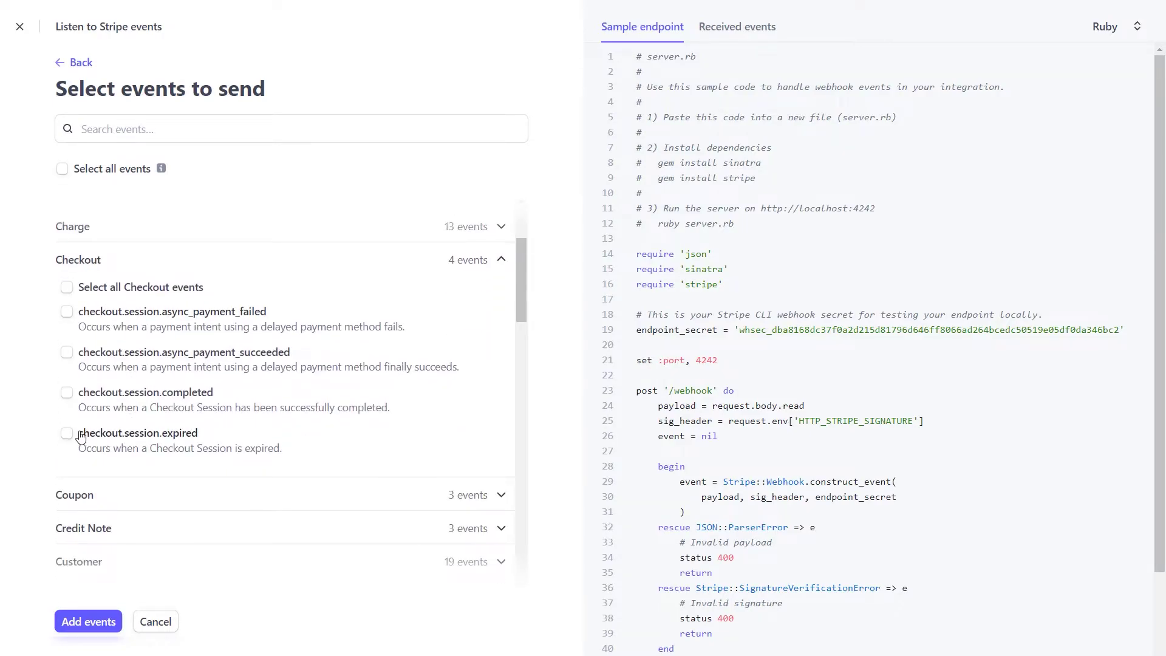
click(67, 393)
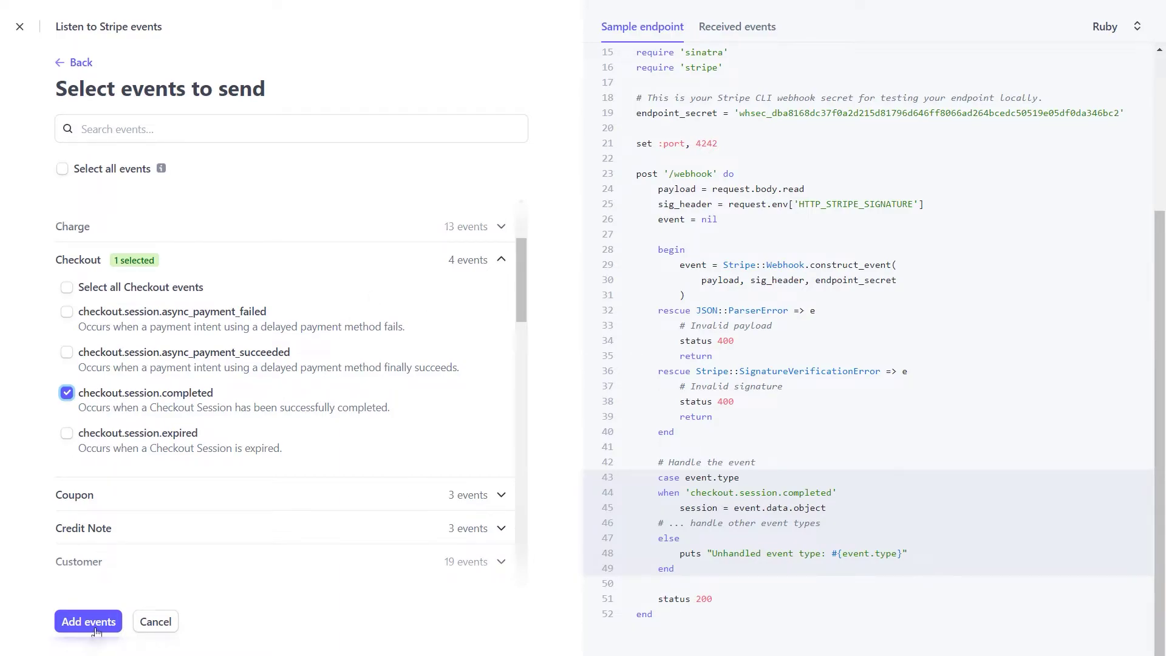
click(74, 623)
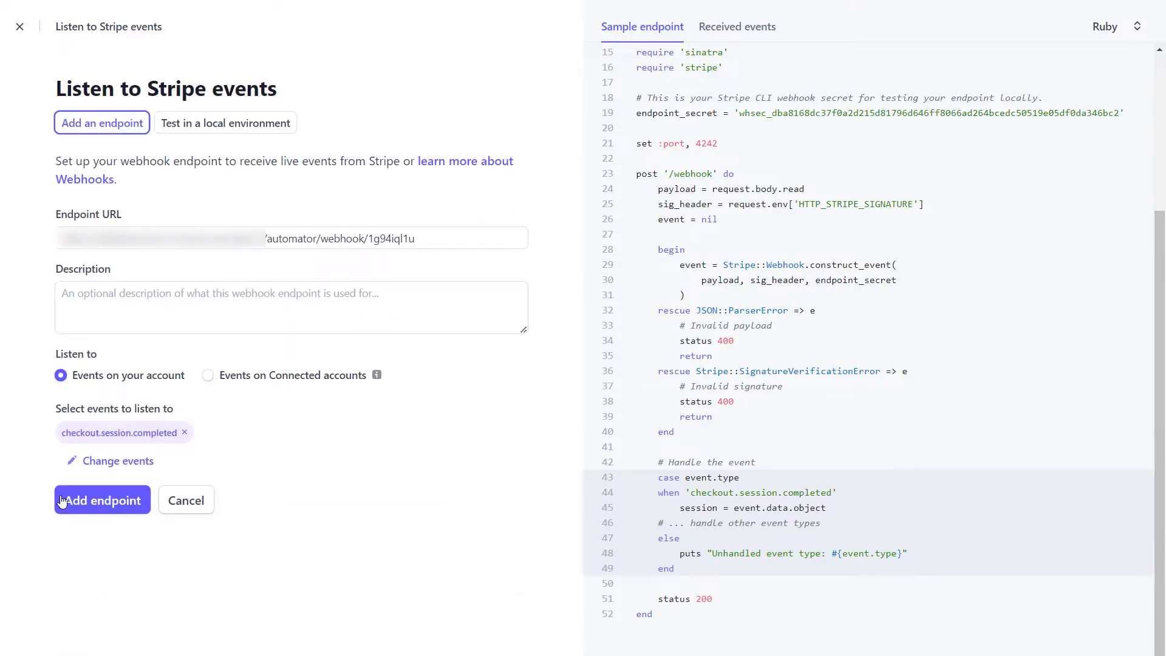
click(96, 502)
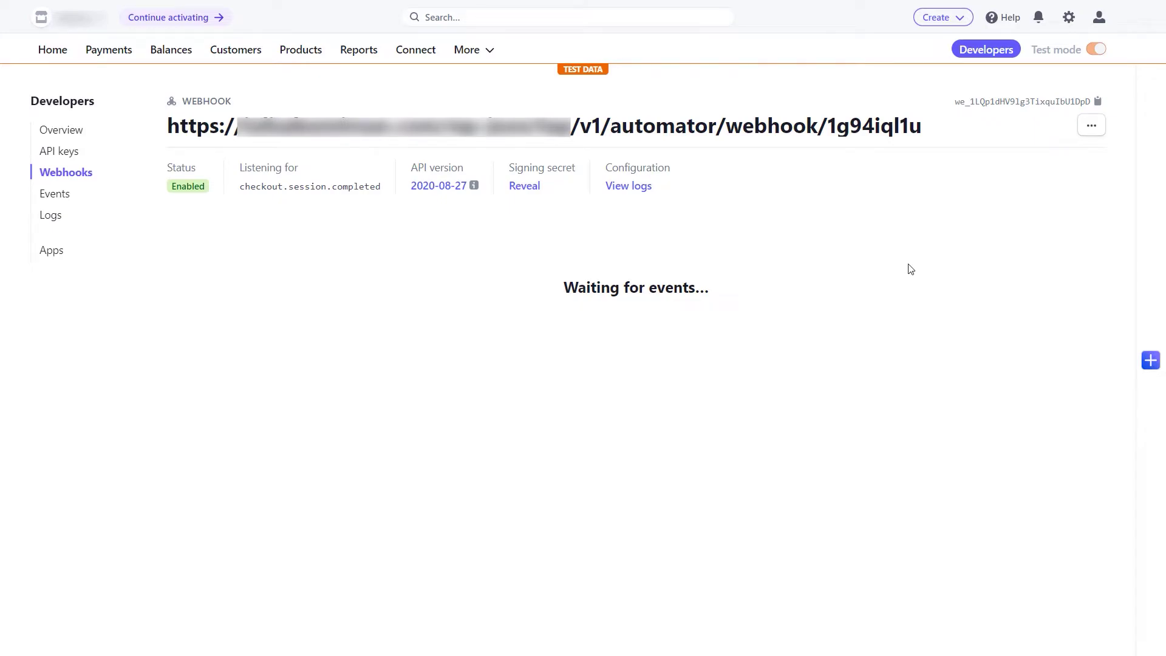
Step: Glance at the Thrive Automator editor, then return to Stripe's Webhooks endpoint list
key(alt+Tab)
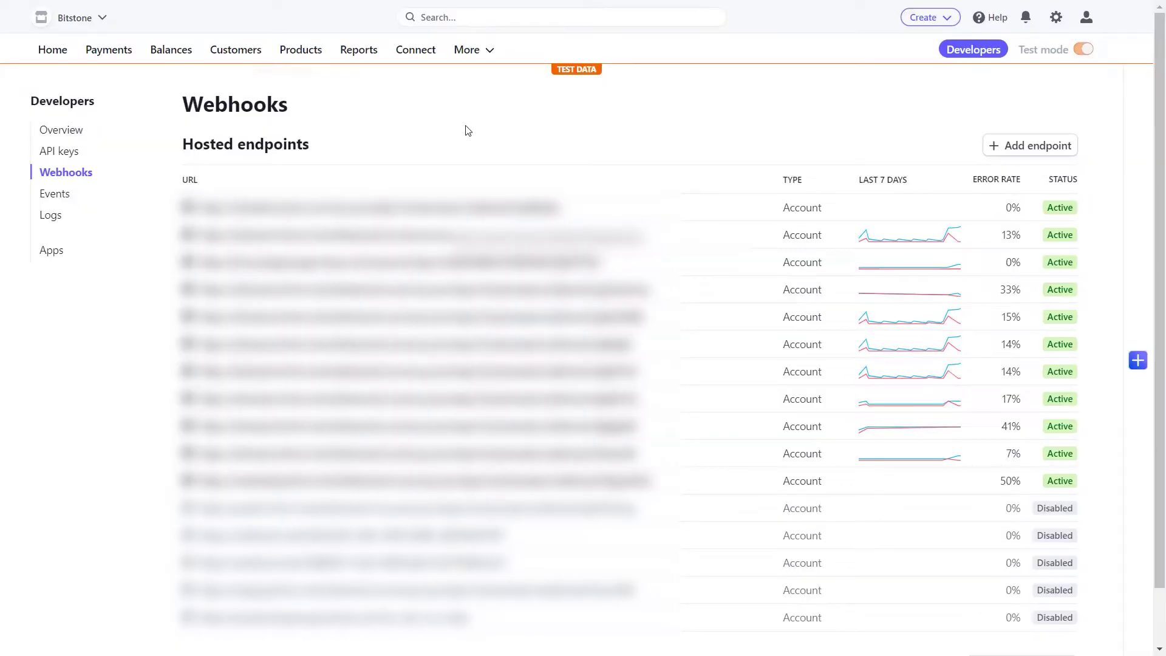
Step: Open the Film Photography Course product in Stripe and copy its payment link
click(289, 52)
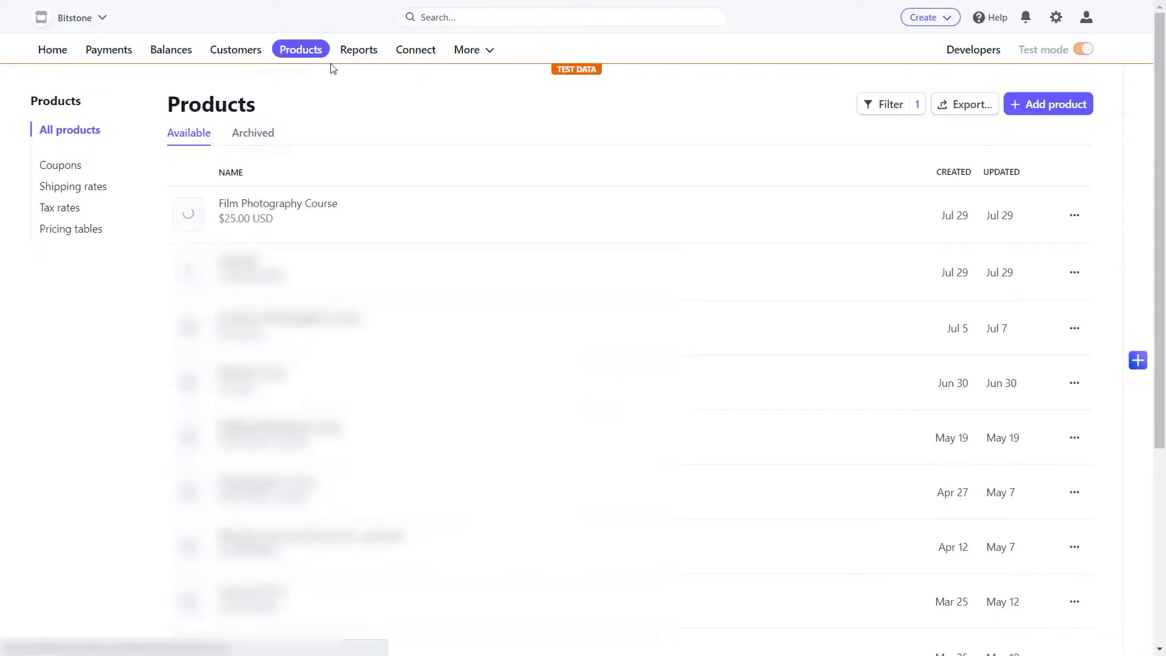
click(287, 213)
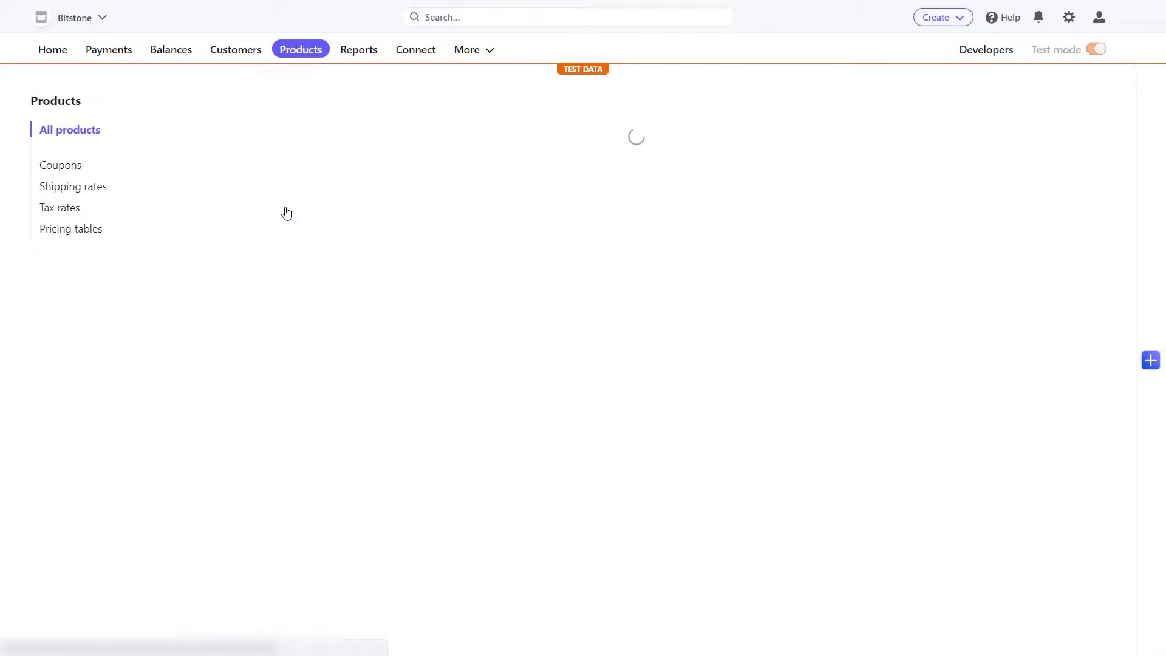
scroll(581, 305, down, 3)
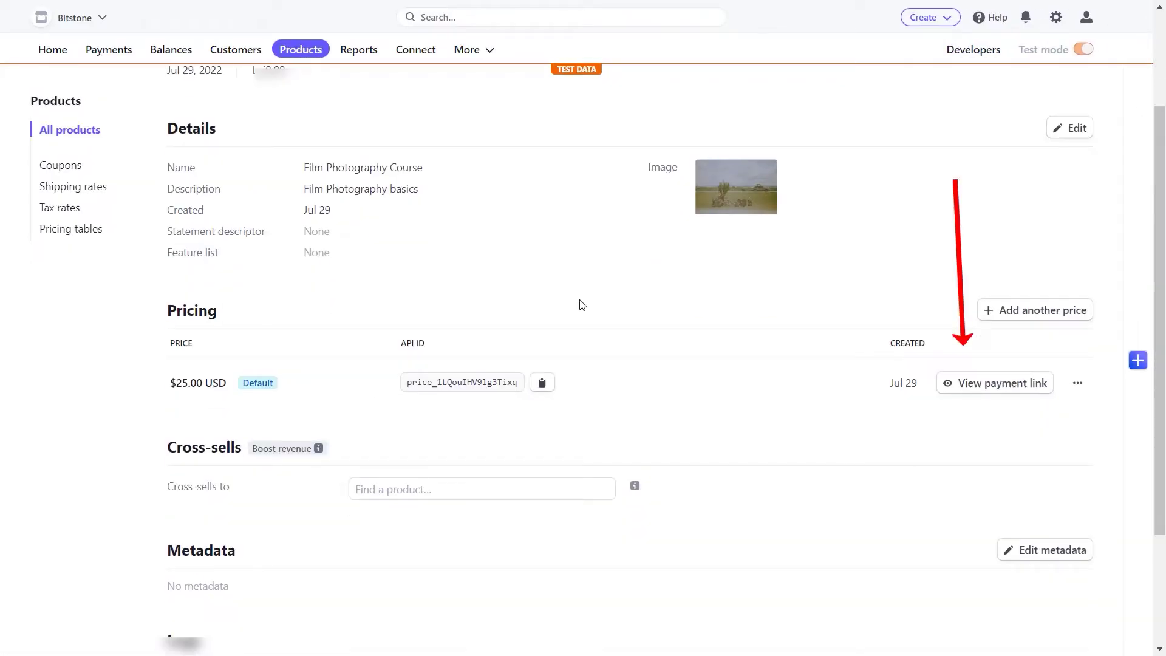
click(992, 377)
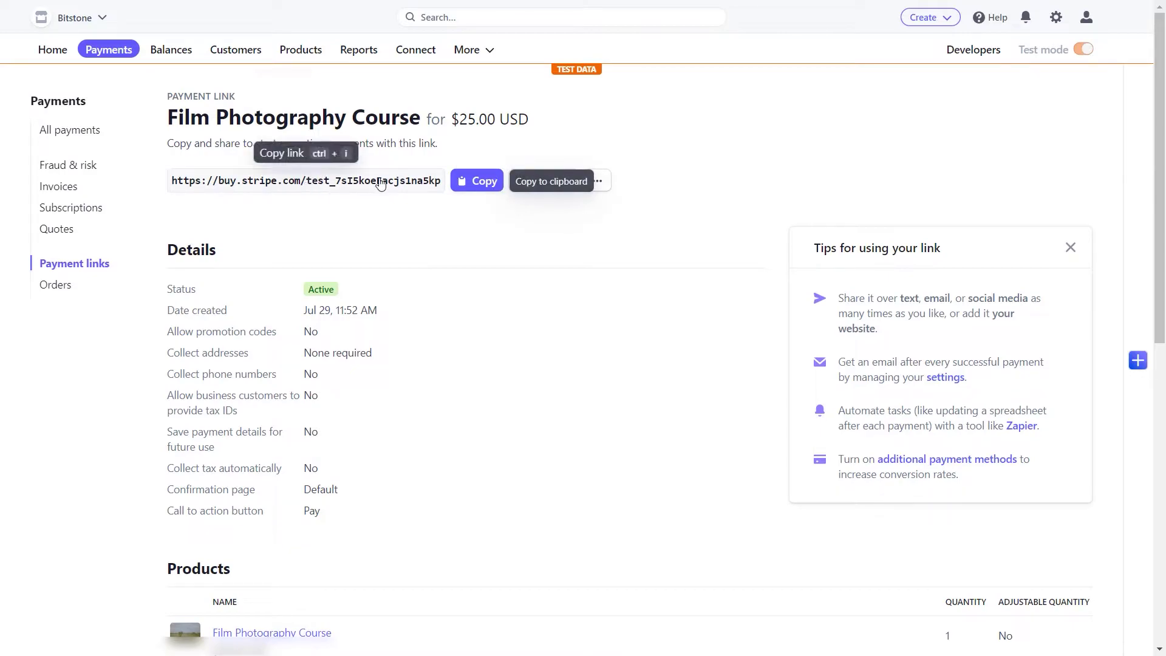
click(480, 180)
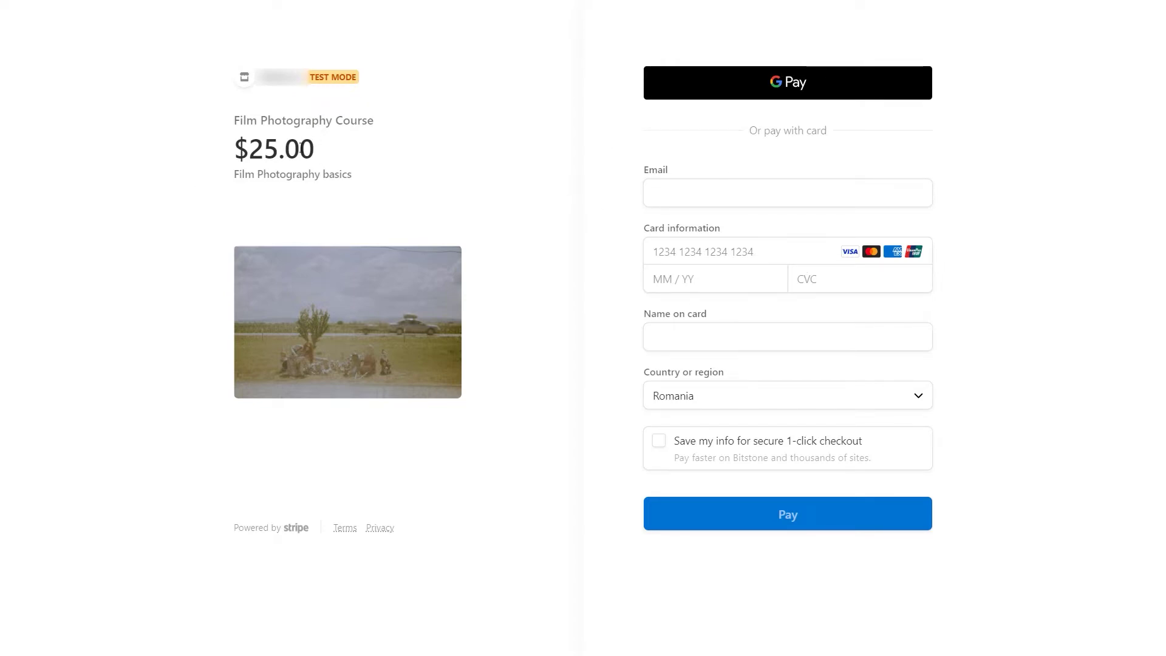
Step: Start entering the test buyer's e-mail on the $25.00 Film Photography Course checkout
click(704, 200)
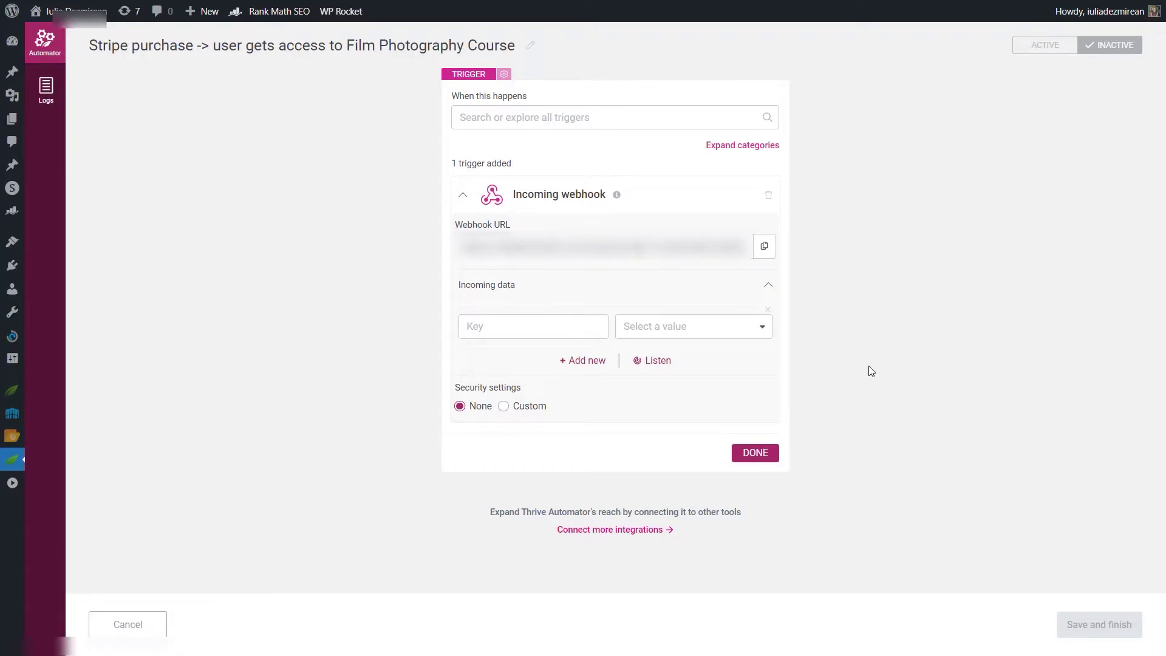
Step: Listen for webhook data, pay the test Stripe checkout, and review the captured incoming fields
click(656, 365)
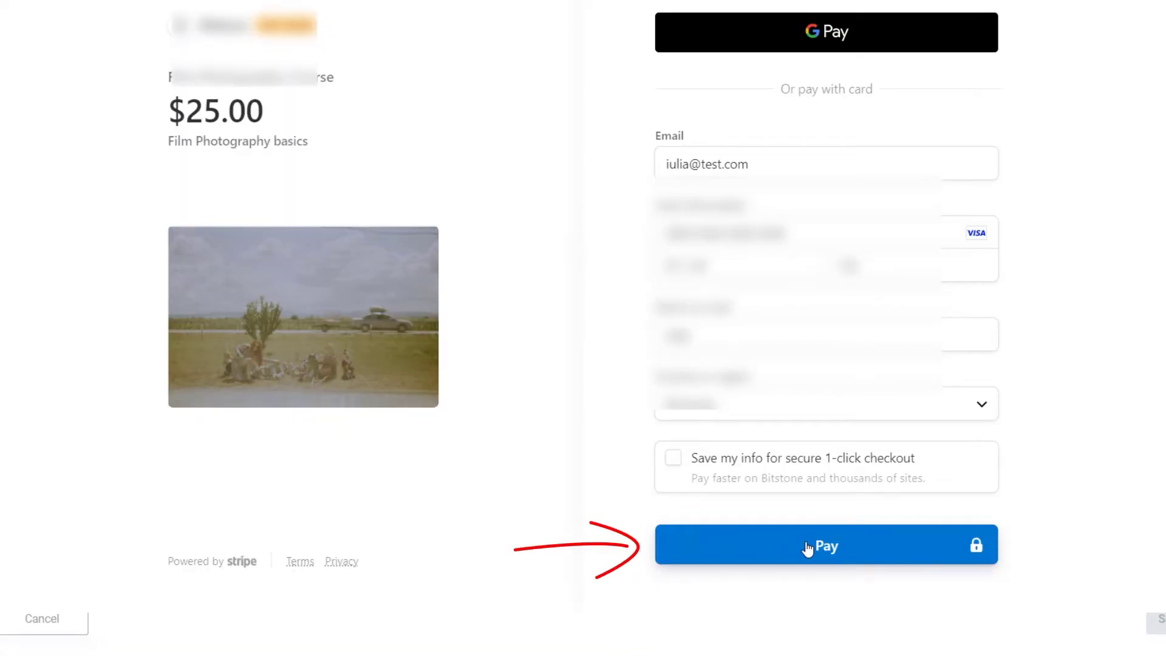
click(809, 547)
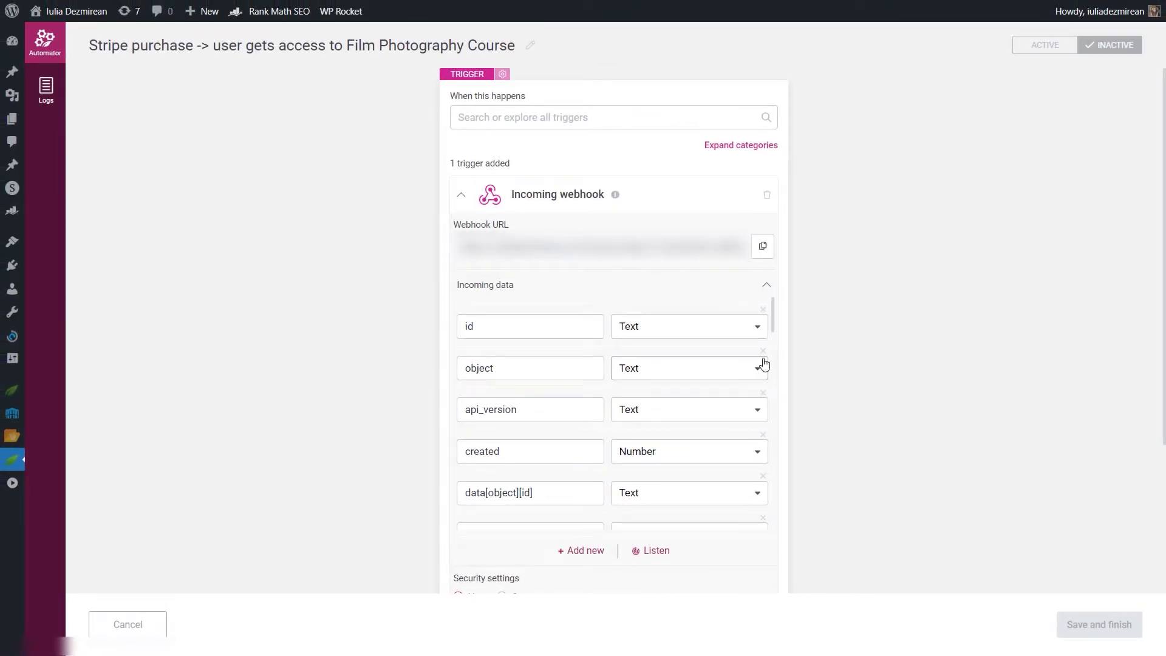
drag(773, 307, 725, 409)
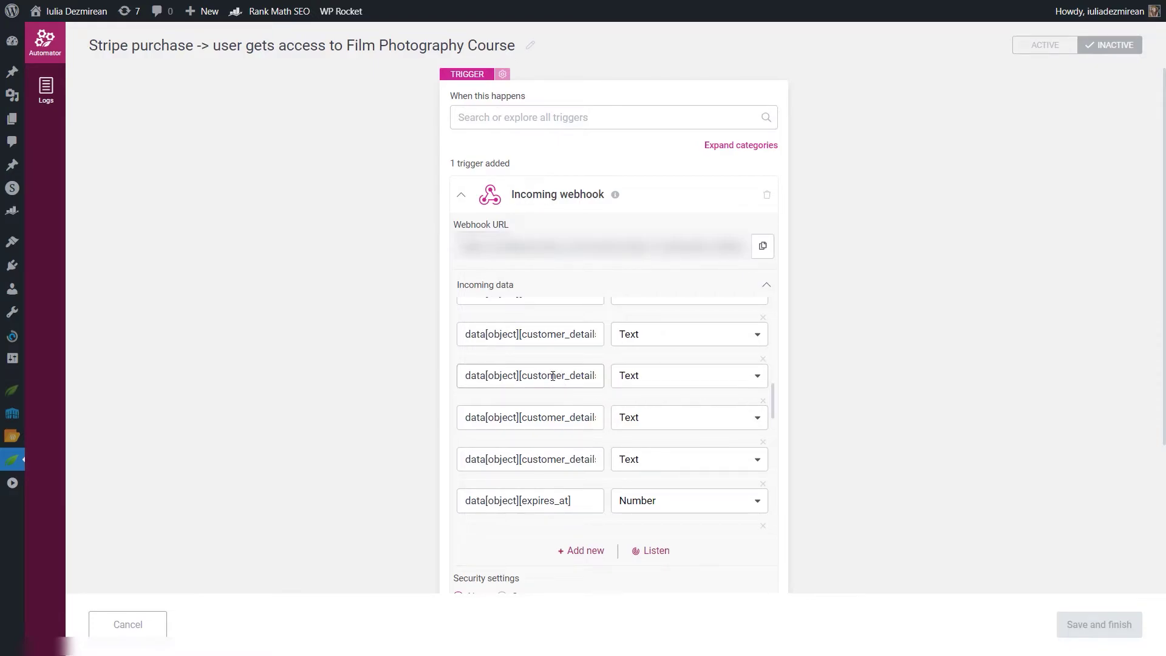
Step: Find the customer email field in the incoming data and set its type to Email
key(ctrl+f)
text(email)
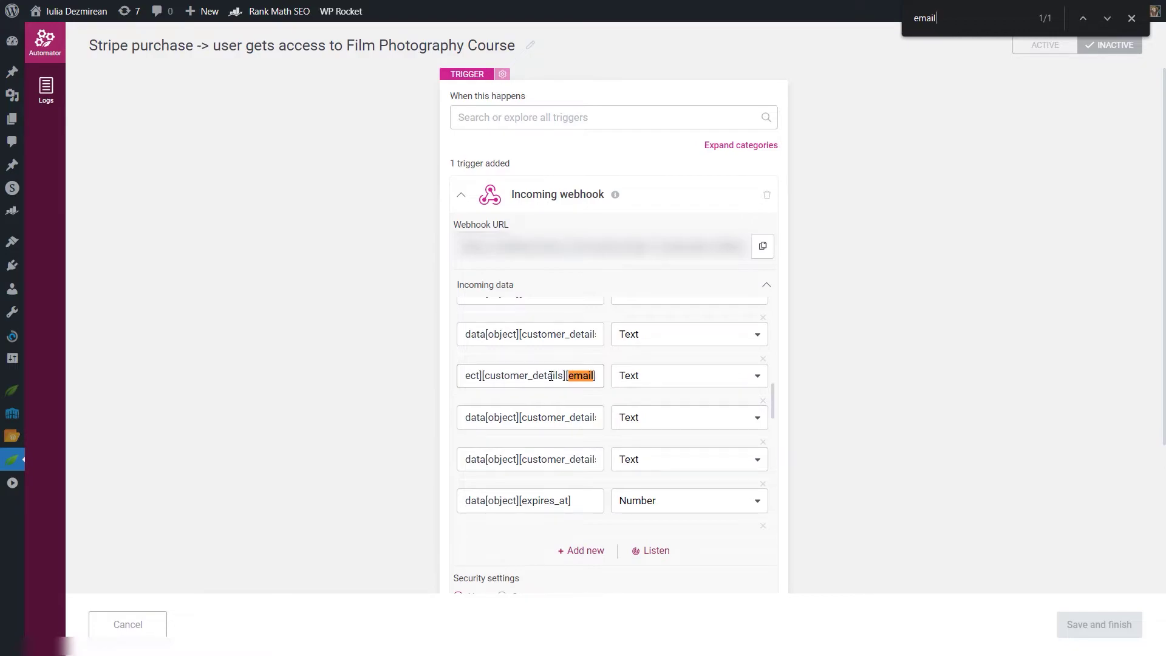
click(633, 378)
click(665, 478)
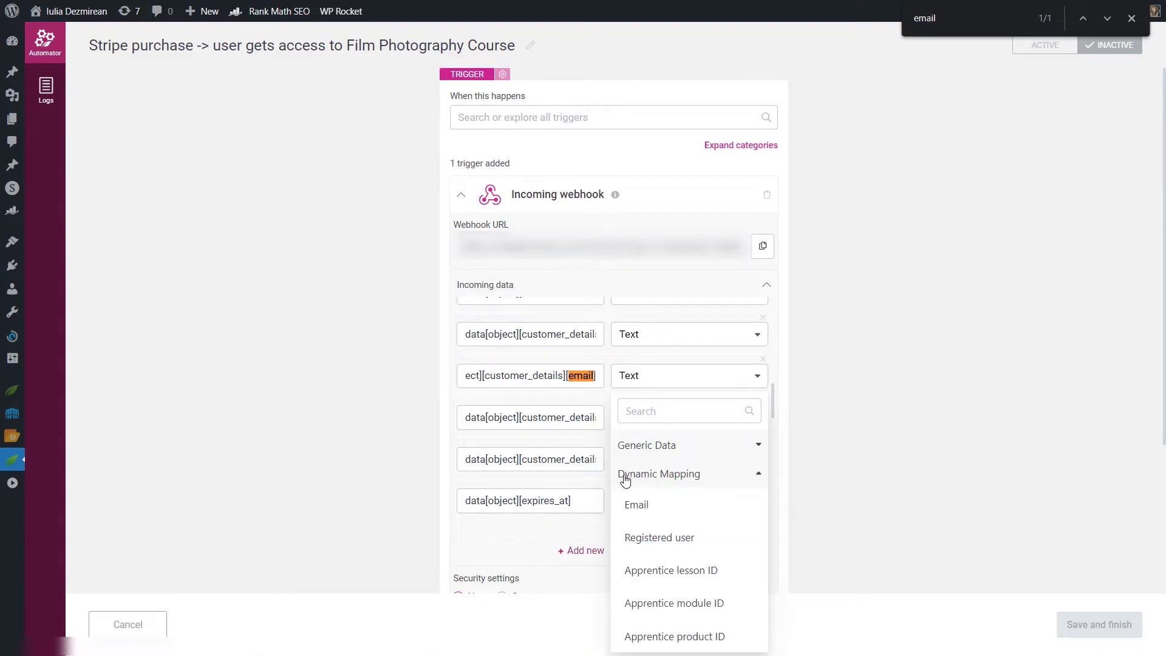
click(636, 507)
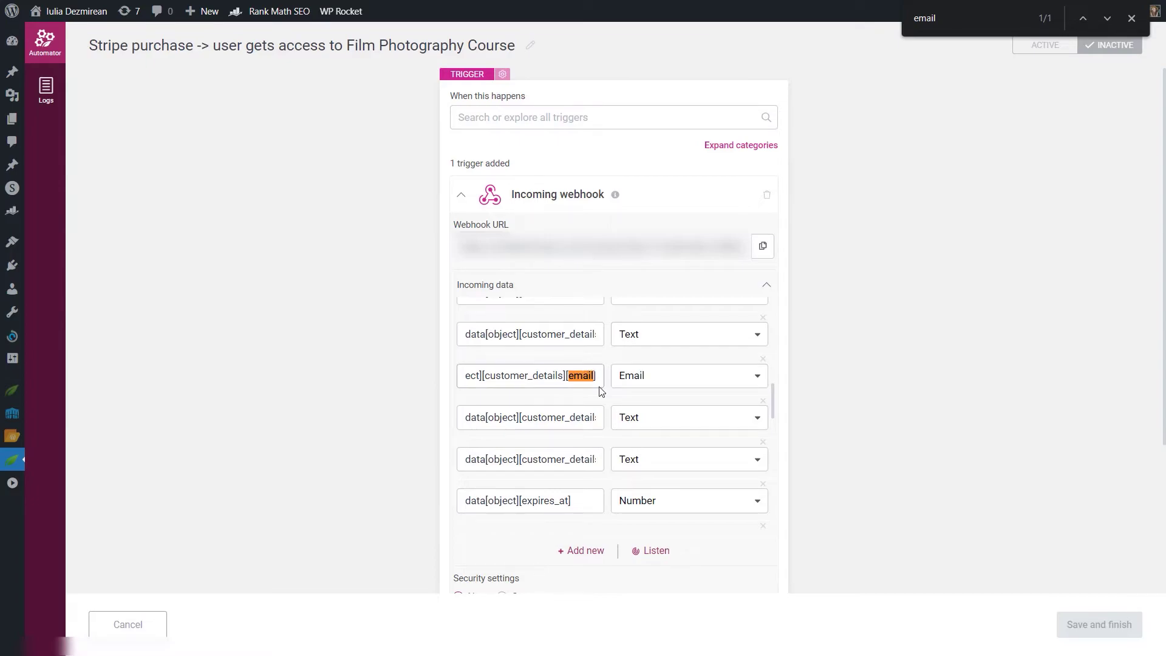
Step: Map the metadata apprentice_product_id field to Apprentice product ID and finish the webhook trigger
drag(927, 18, 913, 18)
text(metadata)
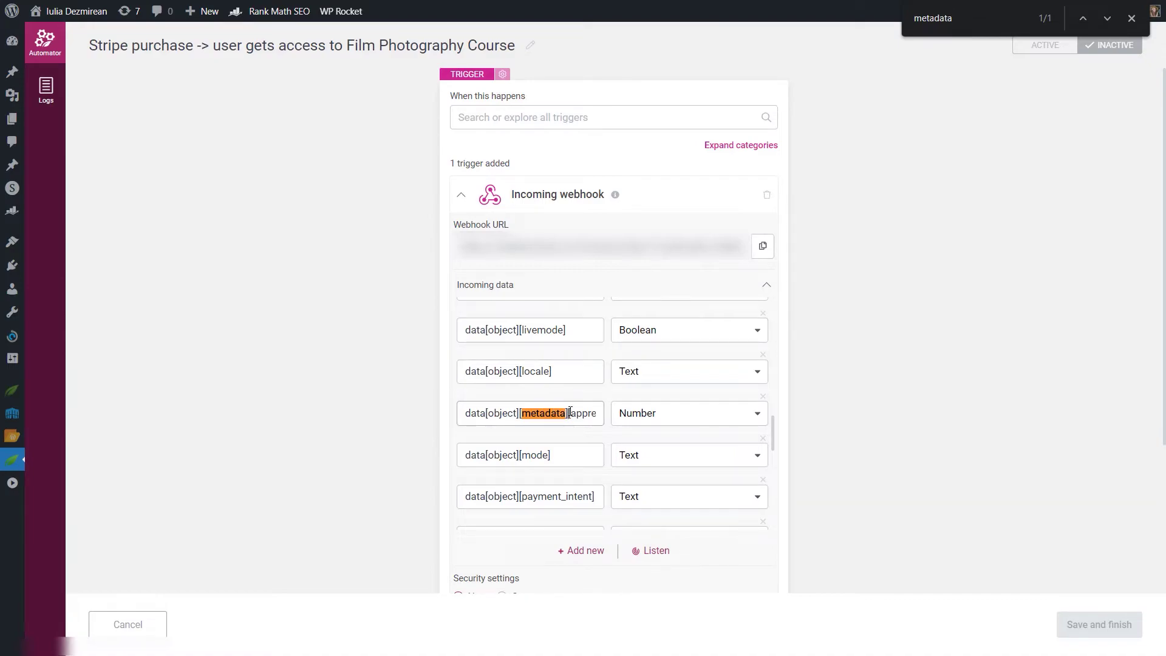
drag(585, 415, 596, 414)
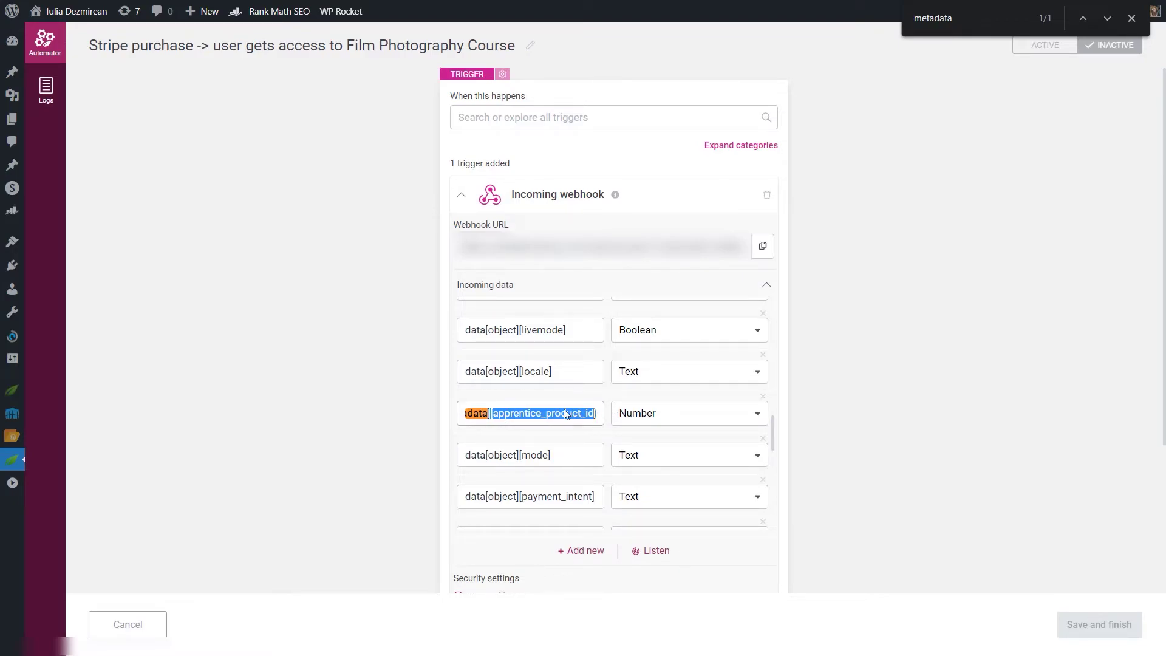
click(650, 414)
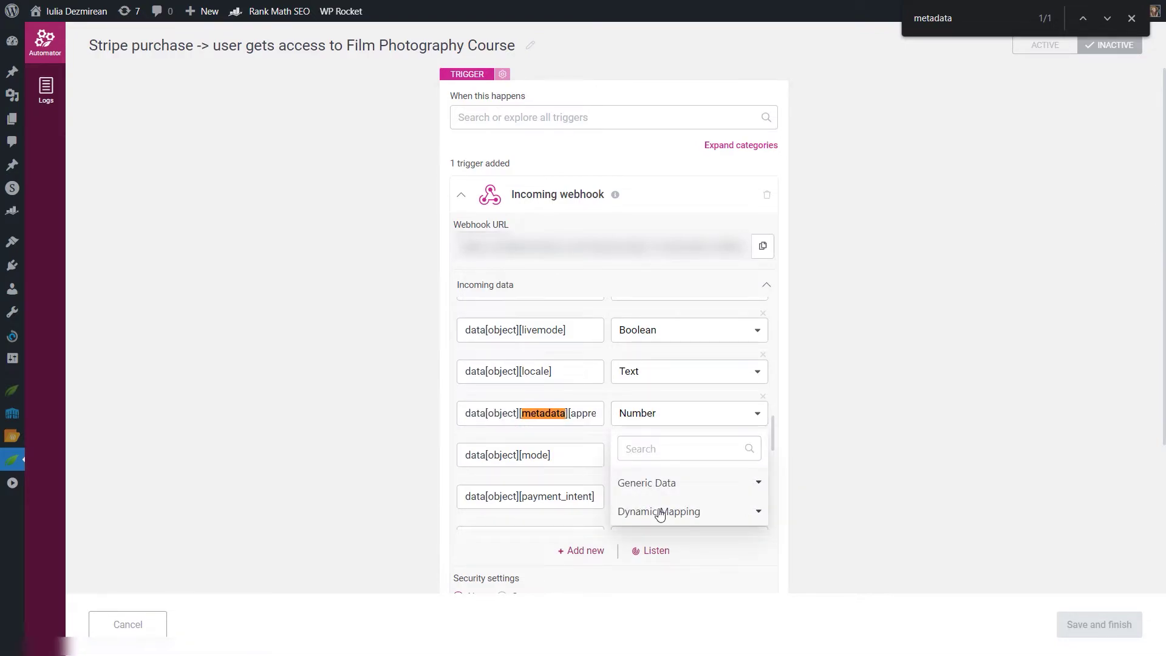
click(661, 513)
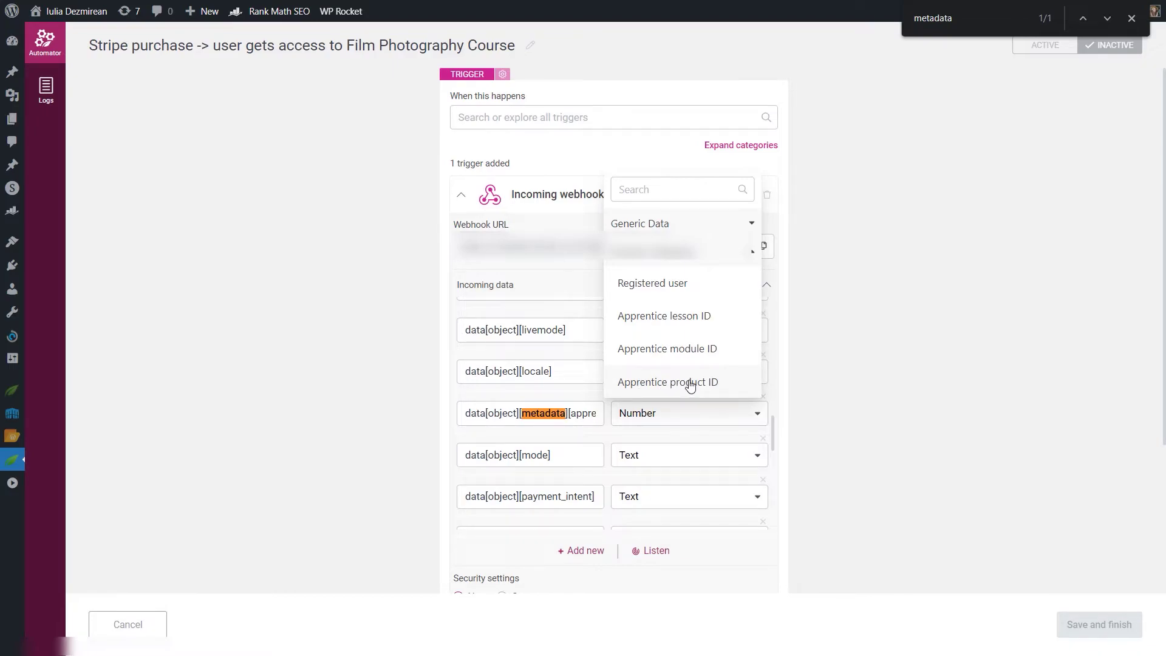
click(691, 382)
scroll(672, 435, down, 10)
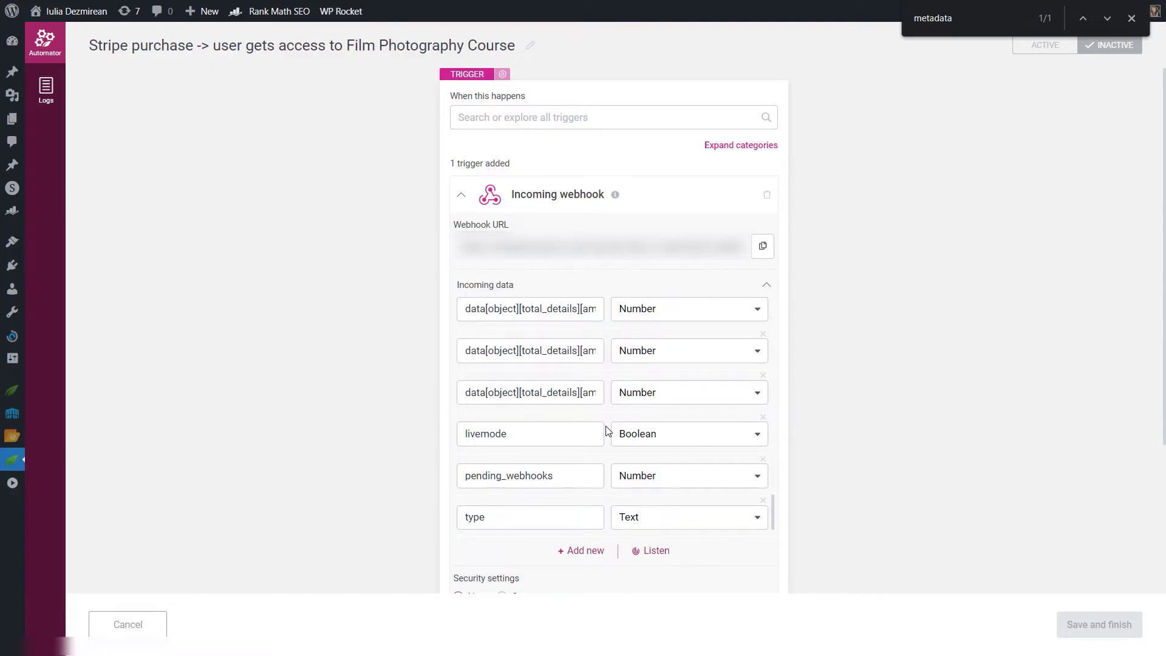
scroll(764, 423, up, 6)
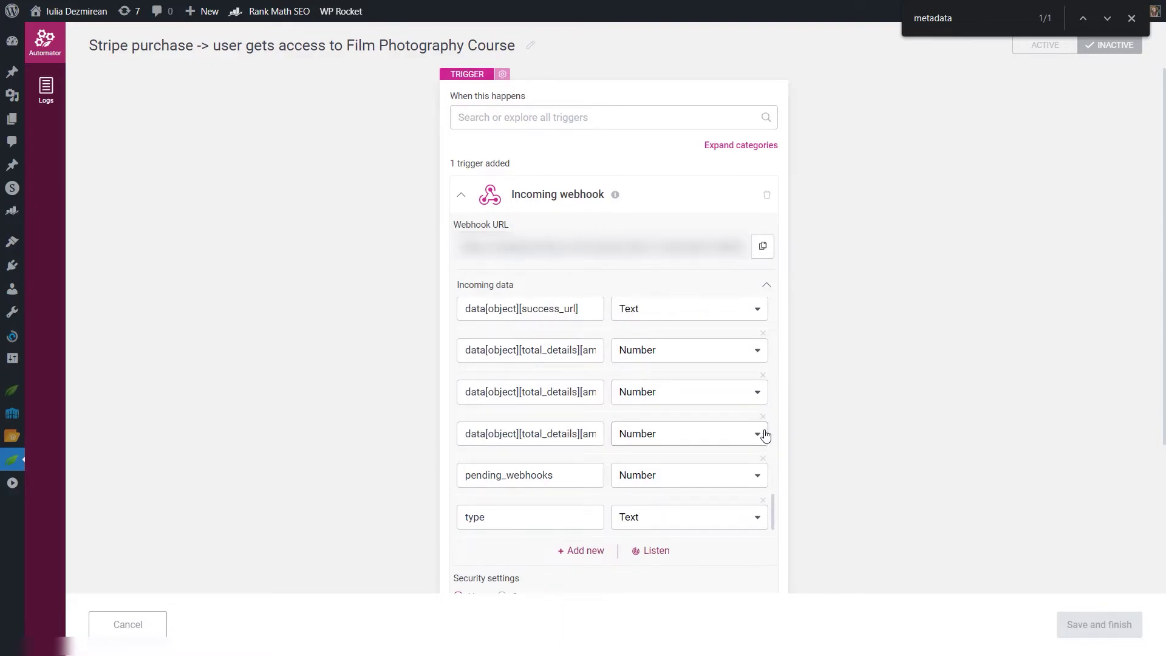
click(743, 287)
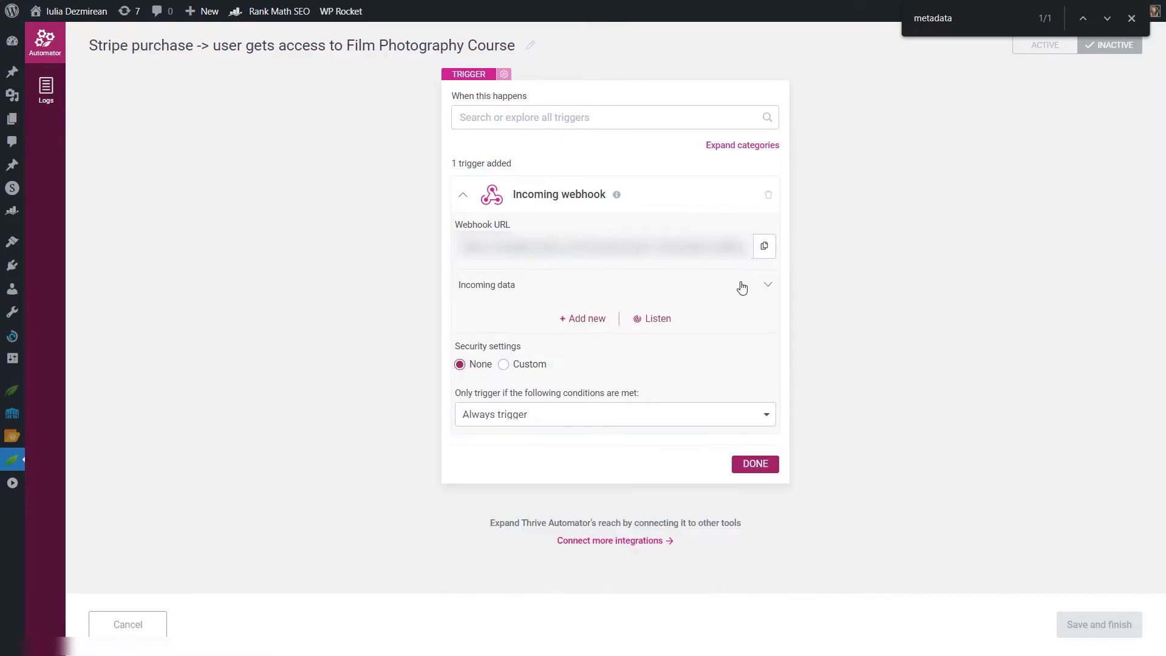
click(756, 465)
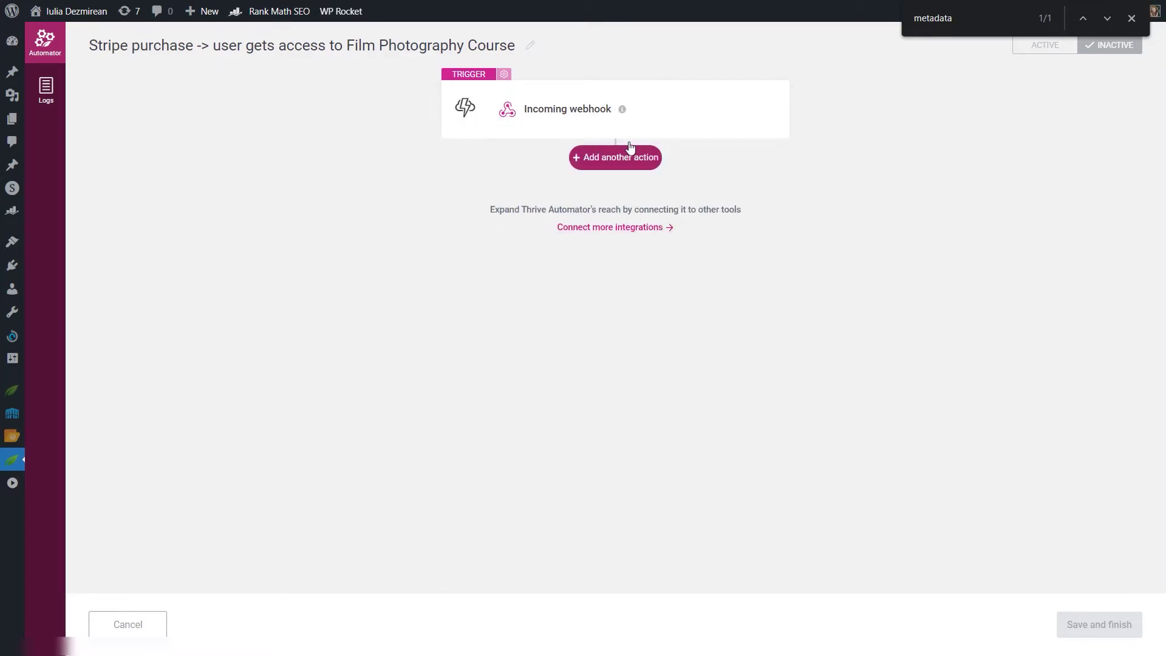
Step: Add a WordPress Find or create user action as the automation's first action
key(Escape)
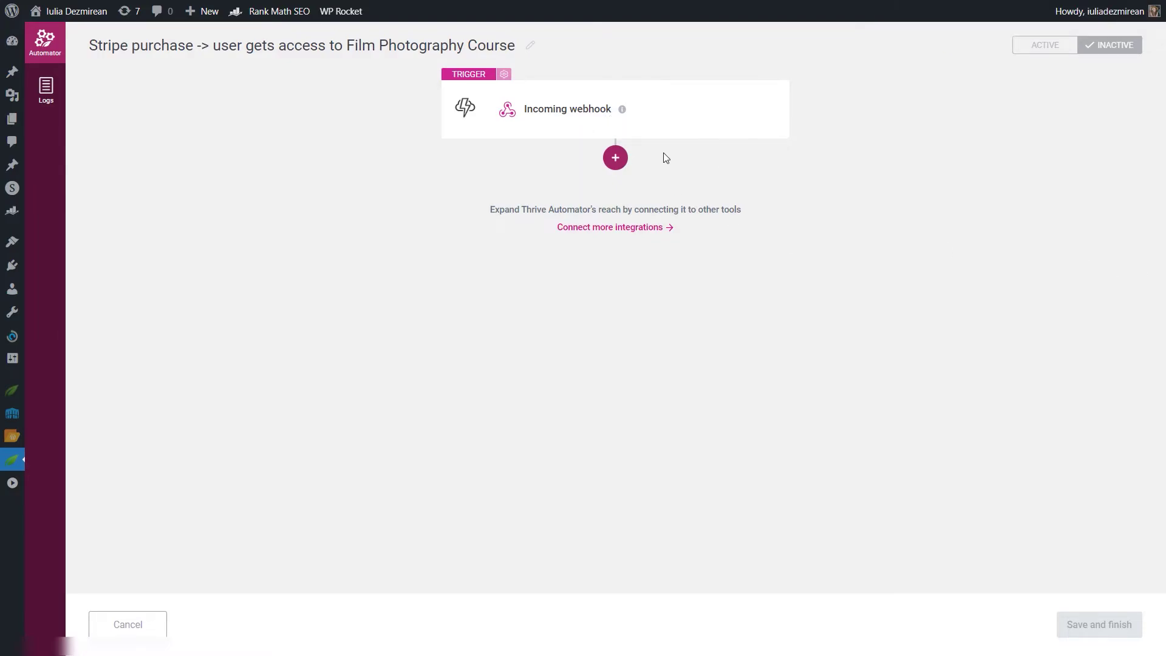
click(616, 158)
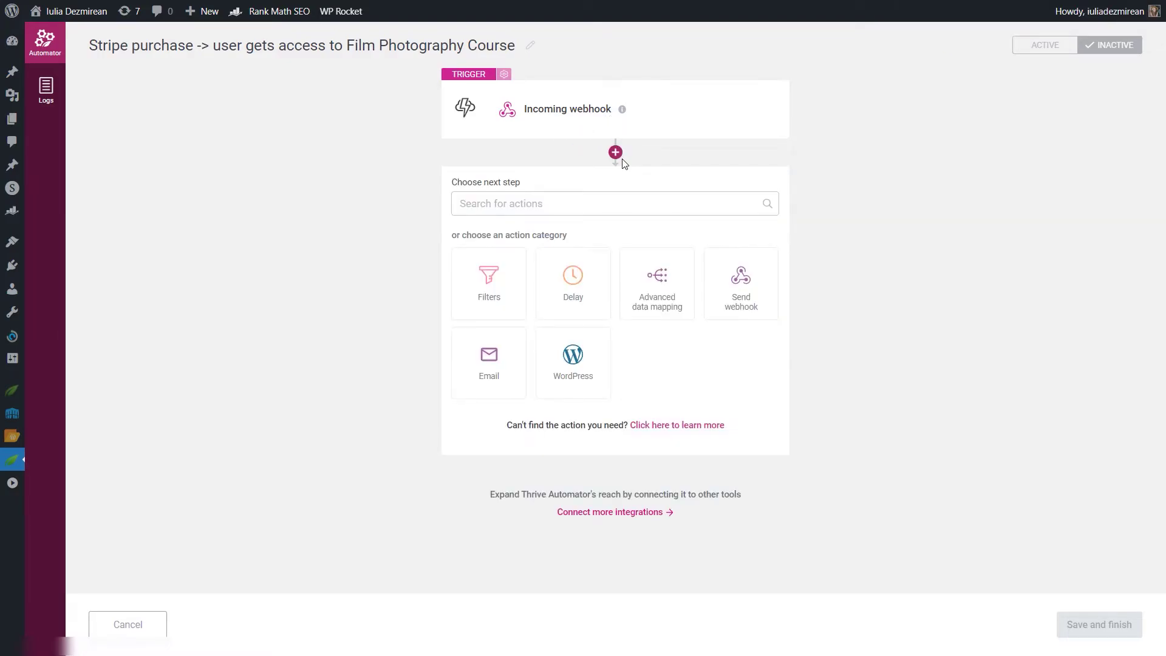
click(589, 367)
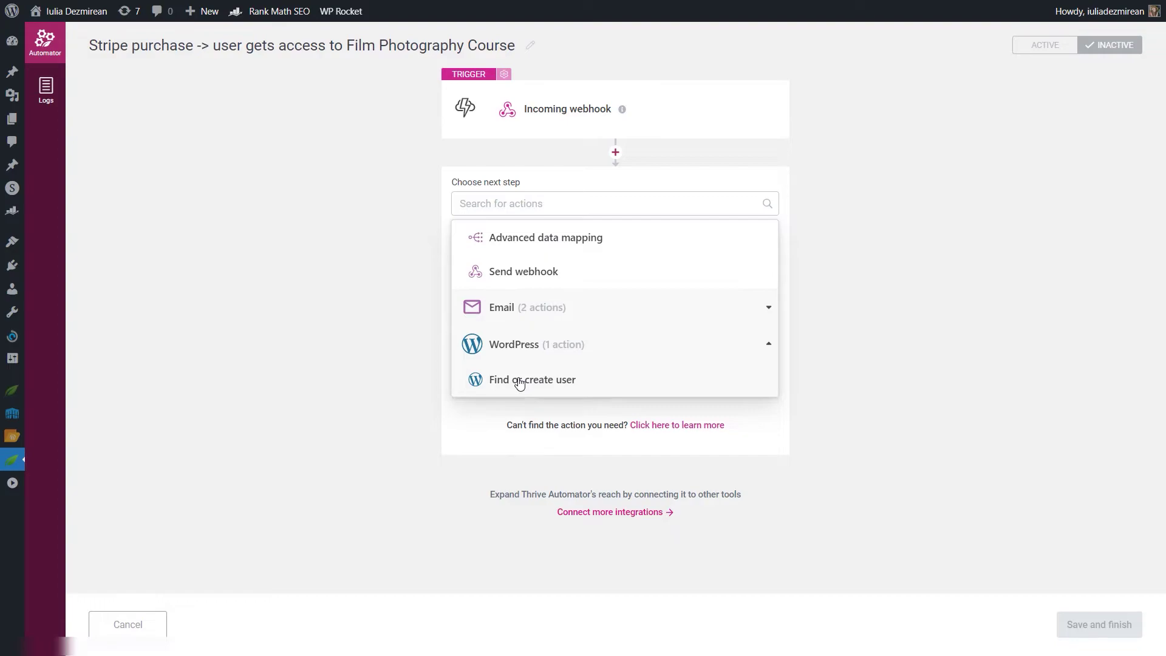
click(520, 381)
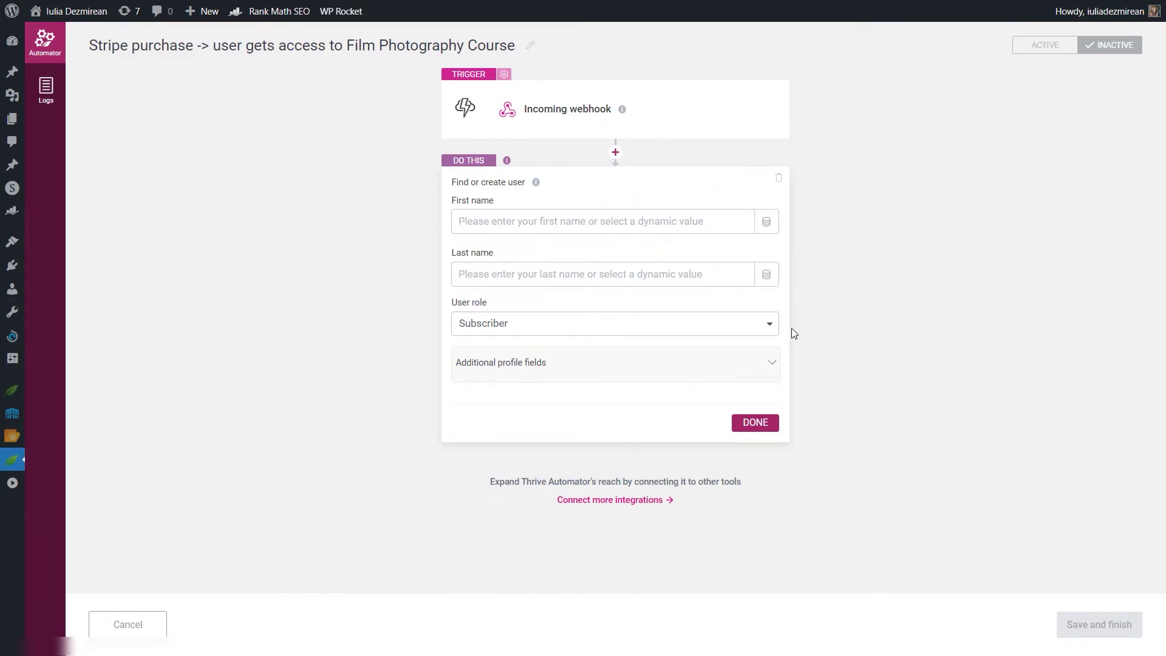
Step: Fill first and last name with the User first name and User last name data, then finish
click(766, 224)
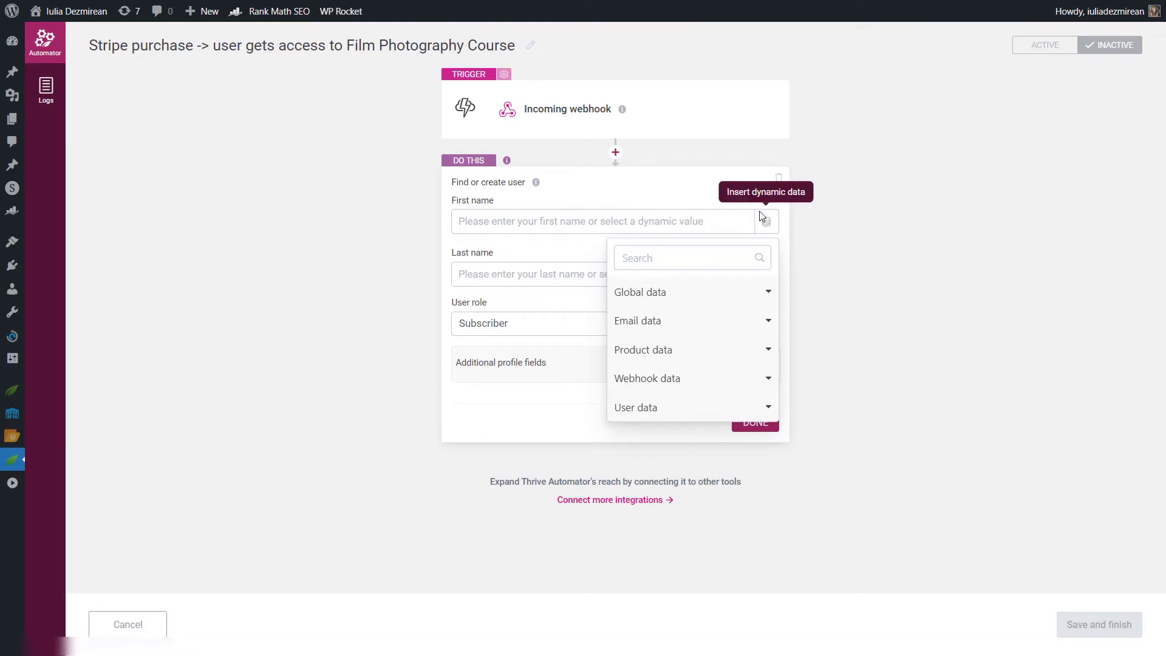
click(648, 405)
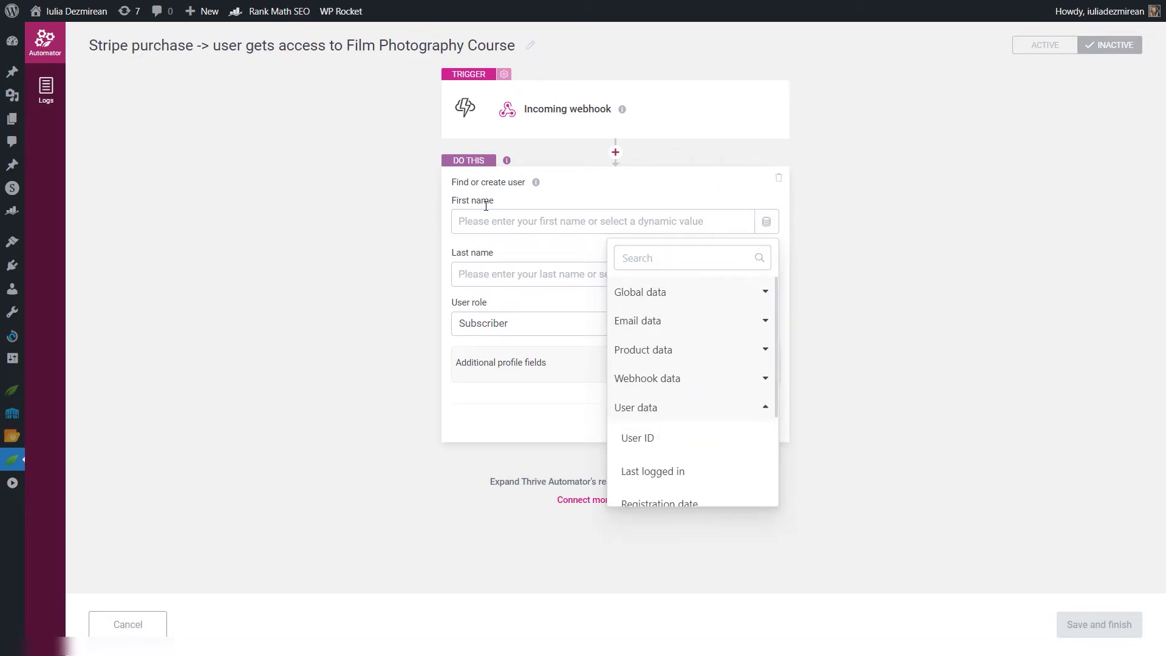
scroll(661, 456, down, 3)
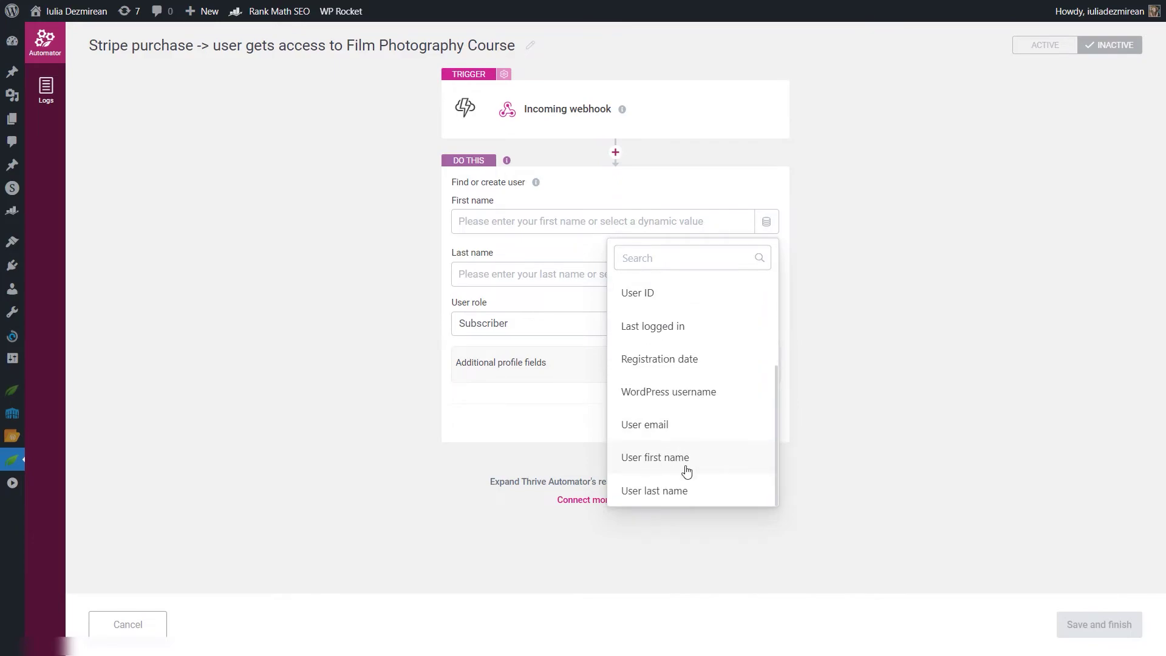
click(668, 465)
click(767, 276)
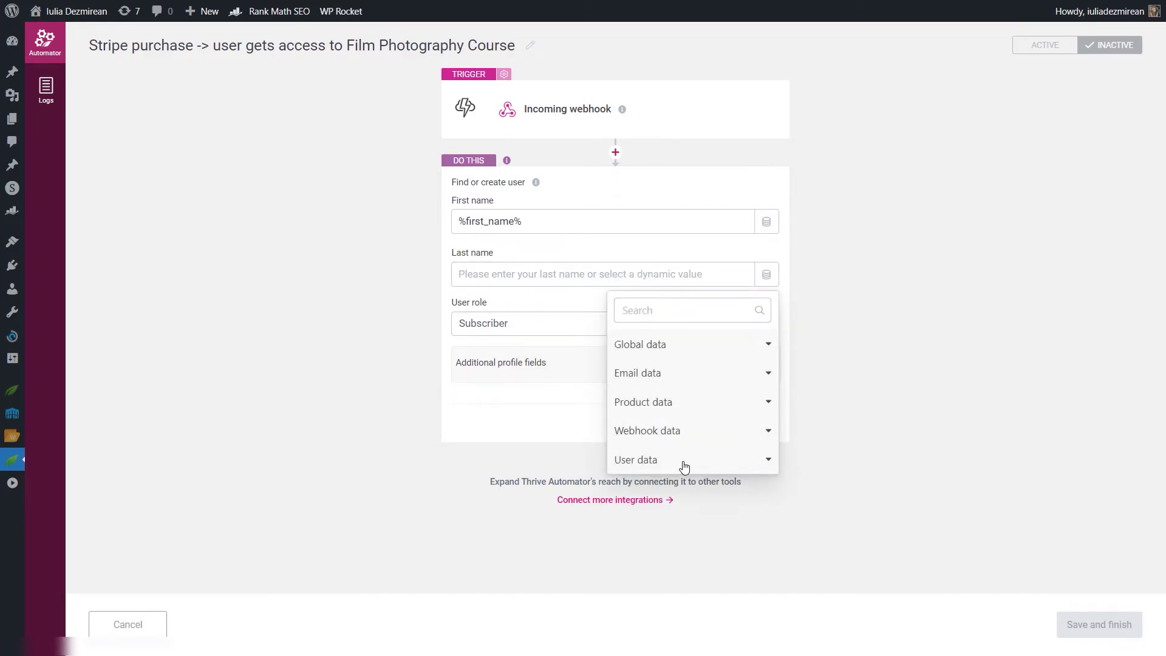
click(668, 461)
scroll(714, 505, down, 3)
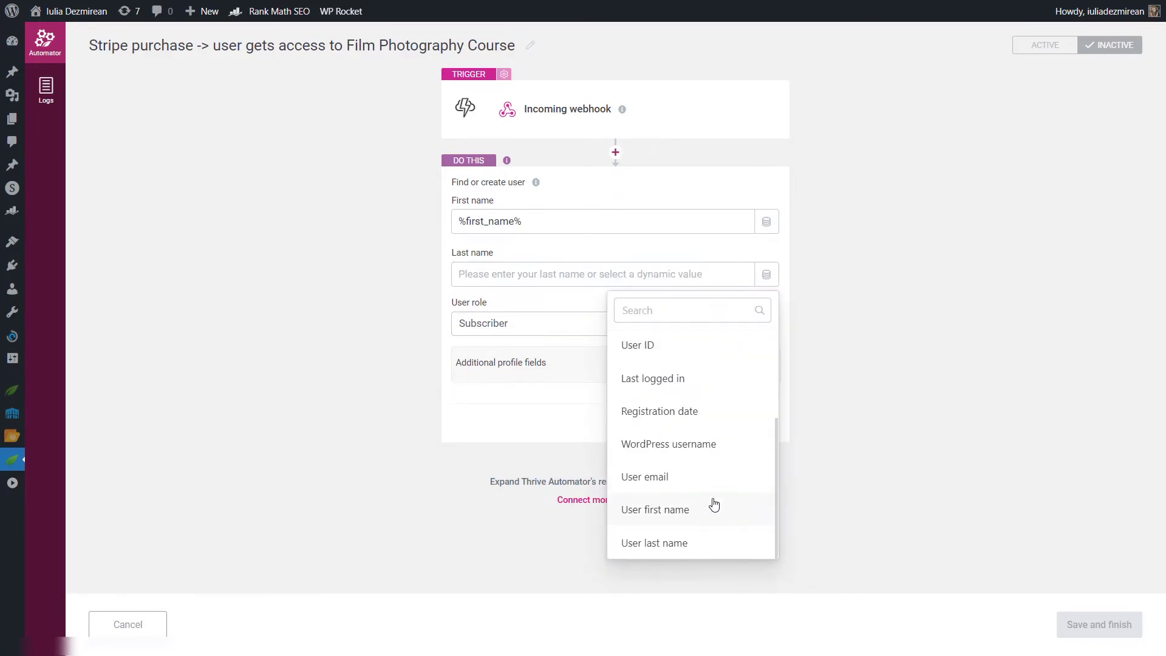
click(675, 543)
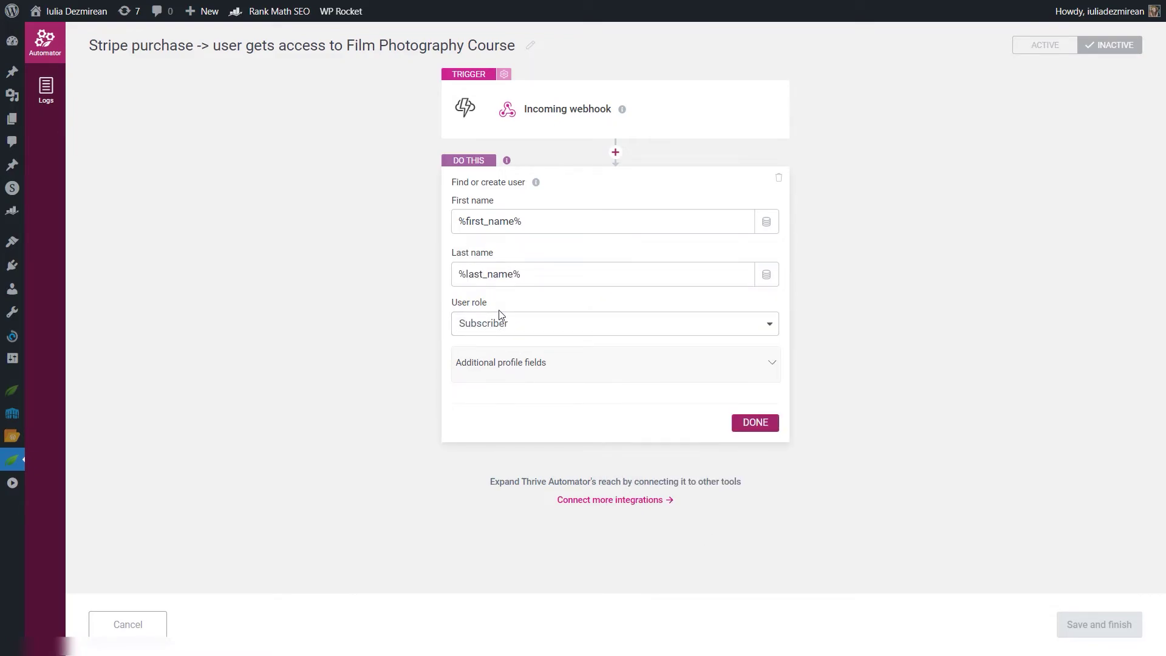
click(756, 425)
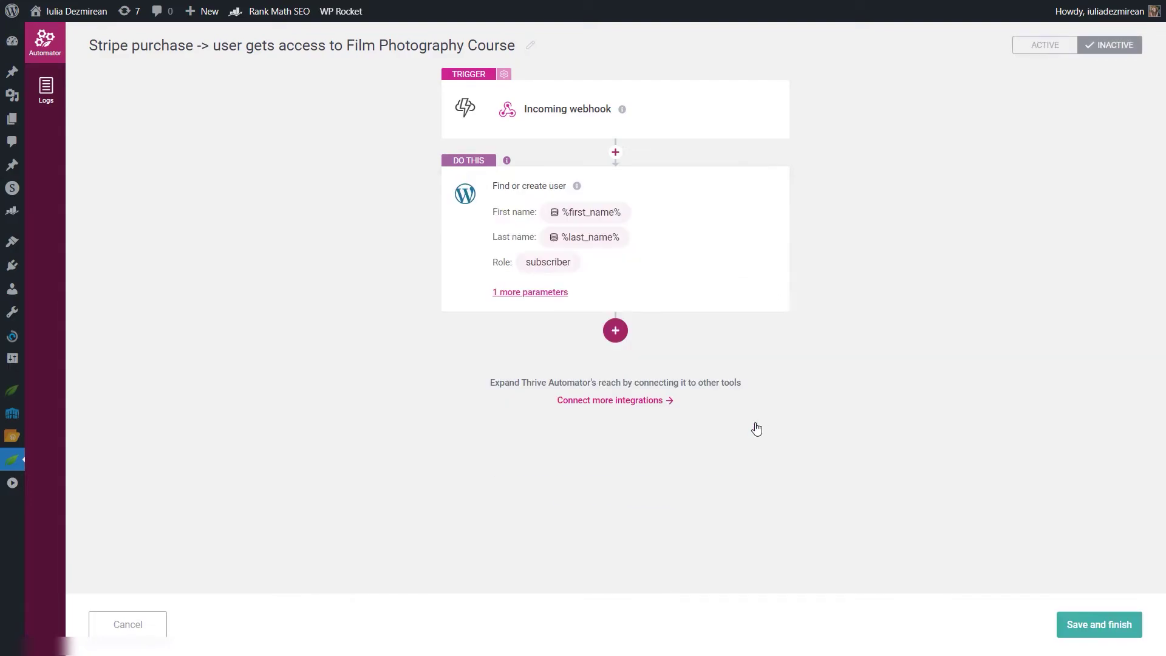
Step: Add an Apprentice Grant access to product action using the Dynamic Apprentice product ID
click(626, 334)
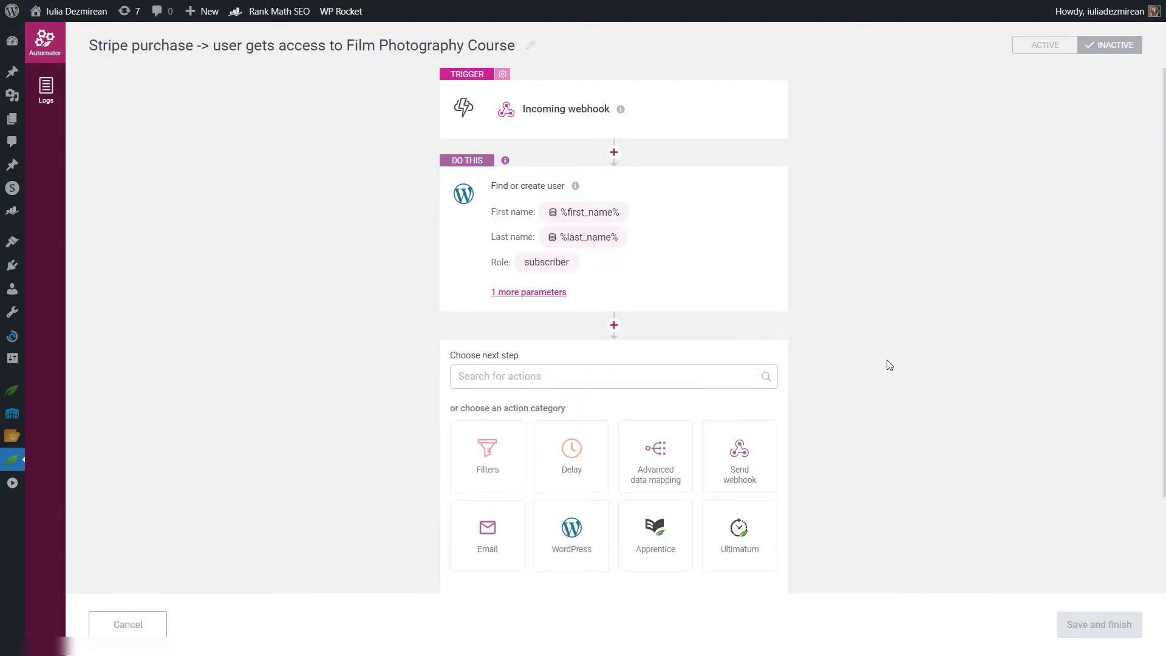
scroll(889, 363, down, 2)
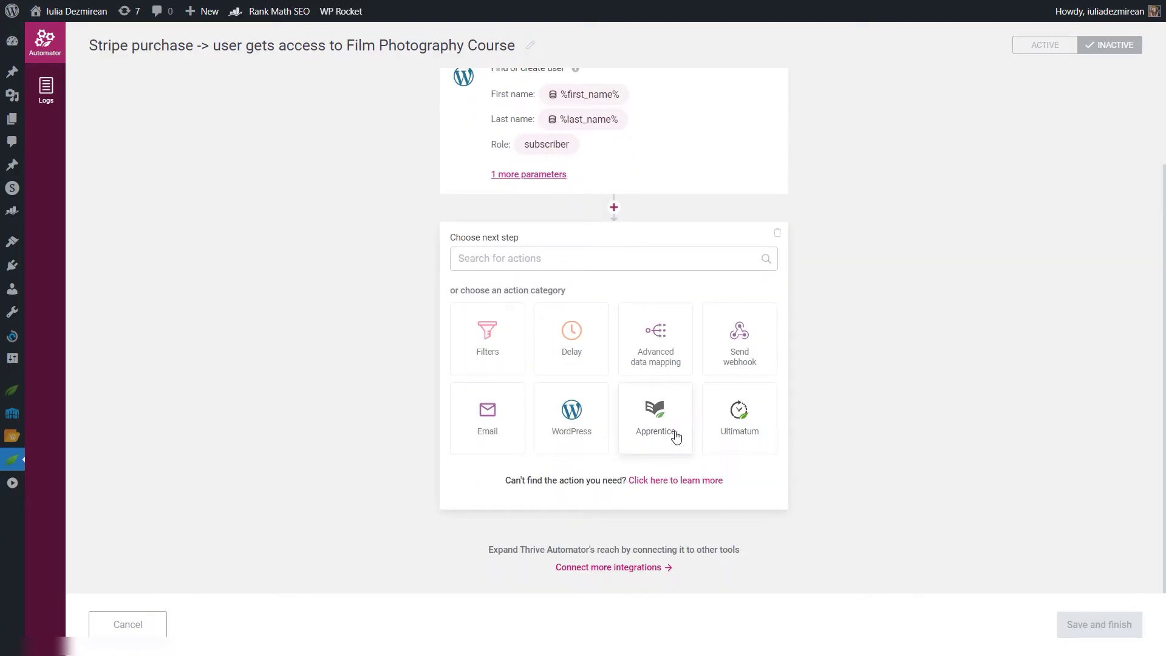
click(653, 413)
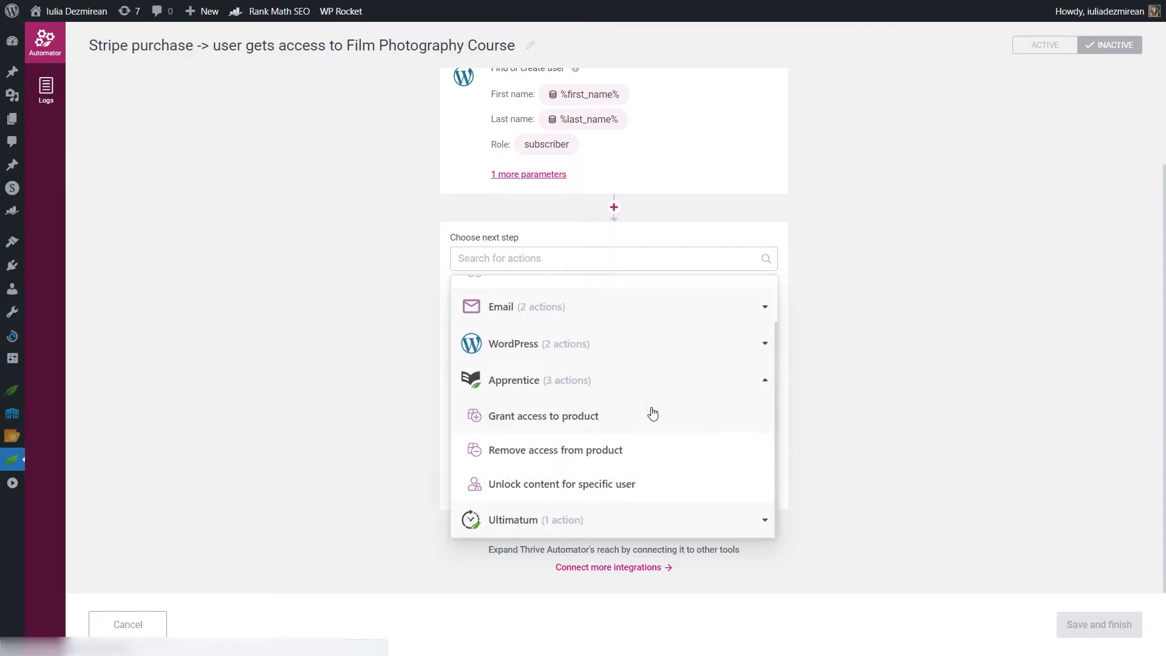
click(600, 418)
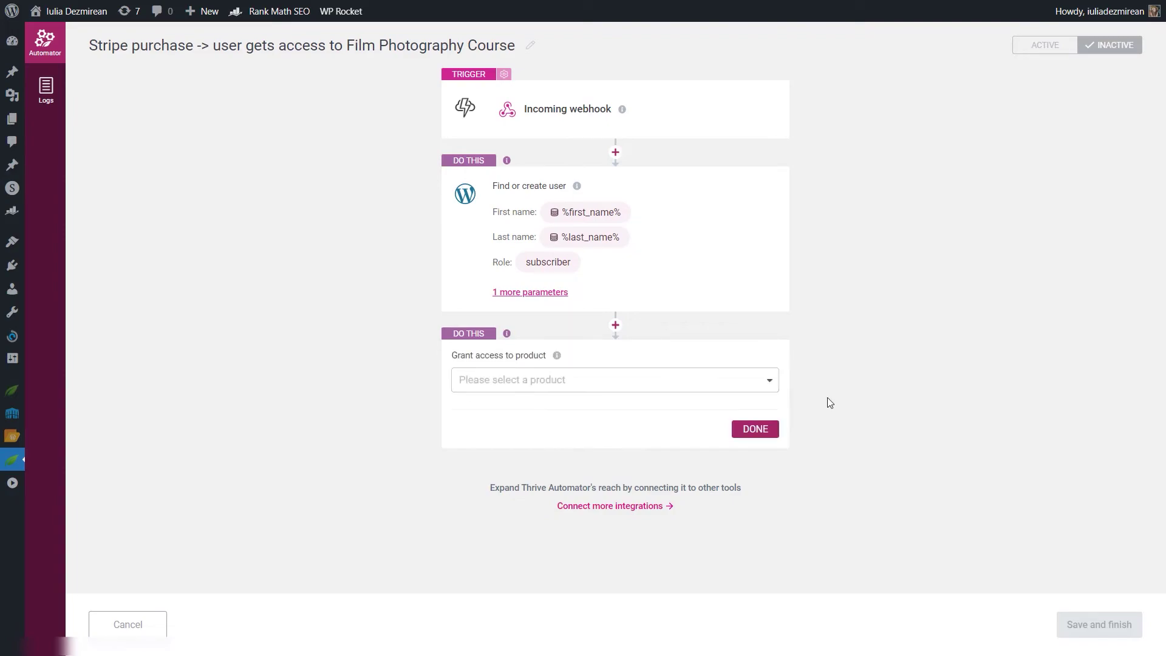
click(518, 379)
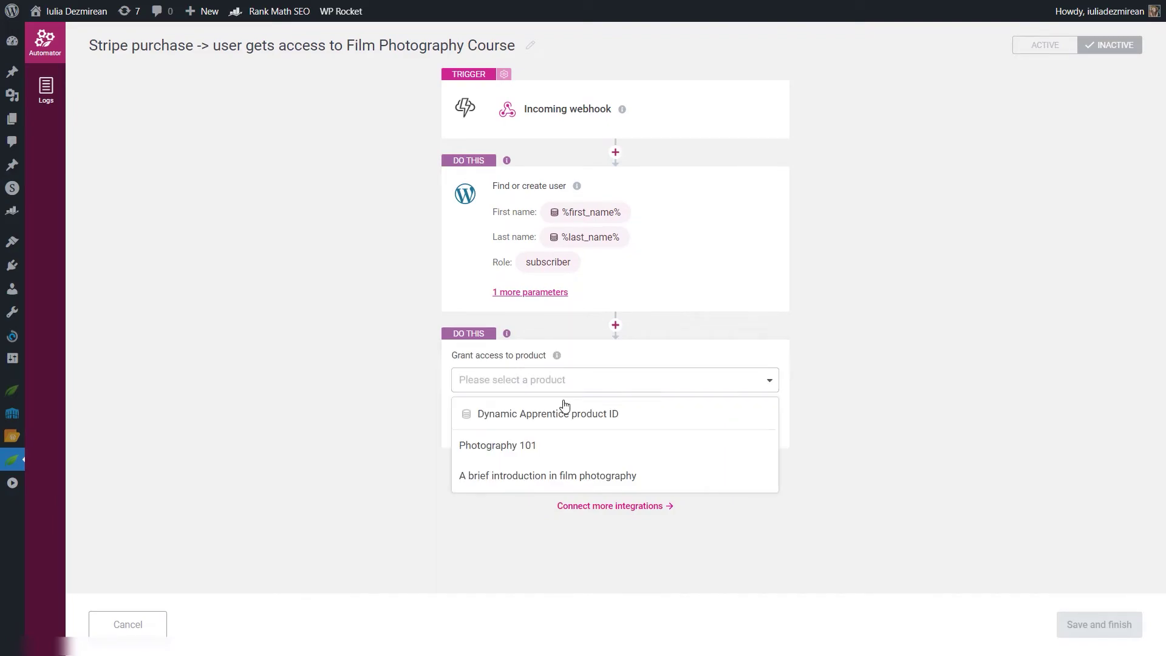
click(608, 415)
click(755, 464)
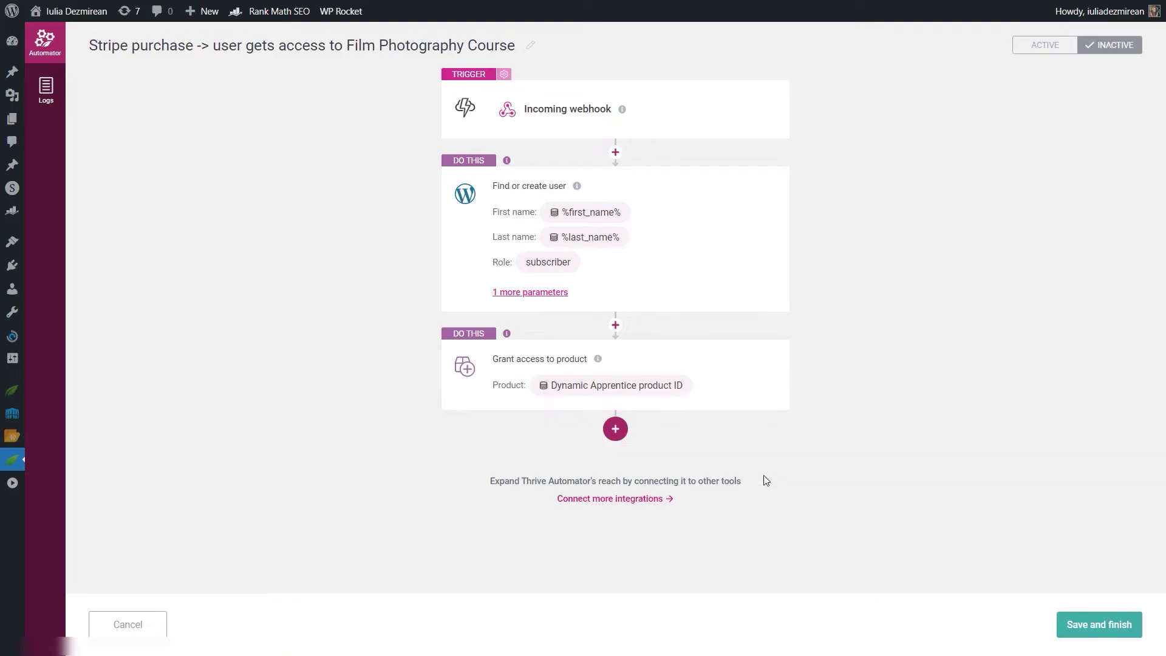
Step: Activate the Stripe purchase Film Photography Course automation and save it
click(1039, 49)
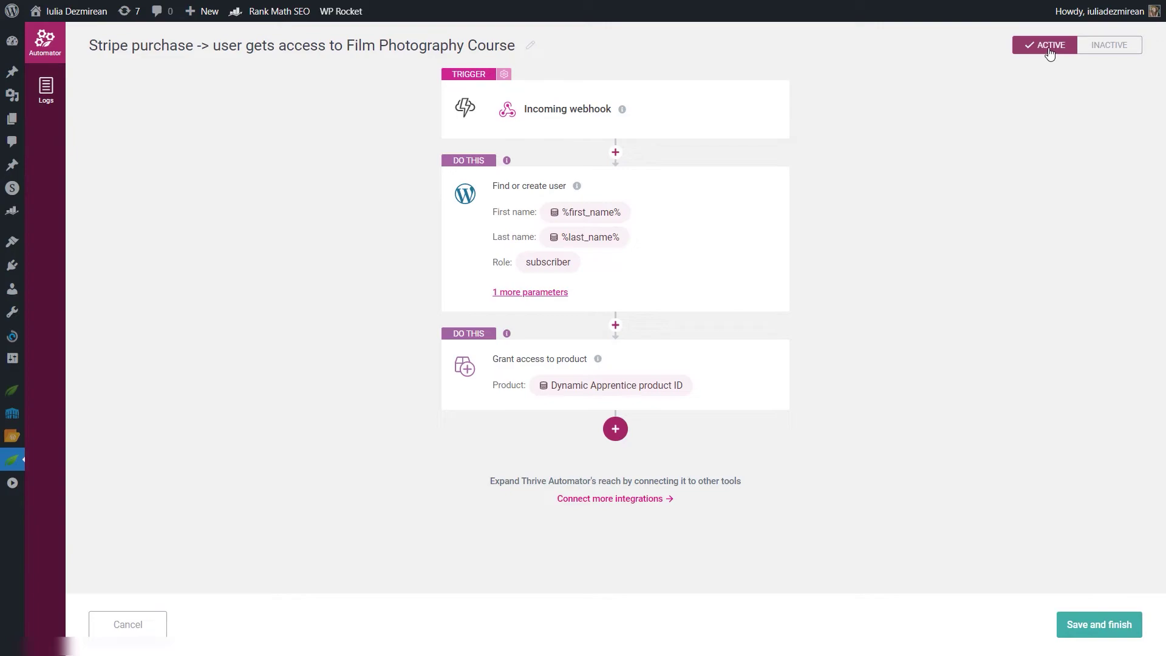
click(1085, 626)
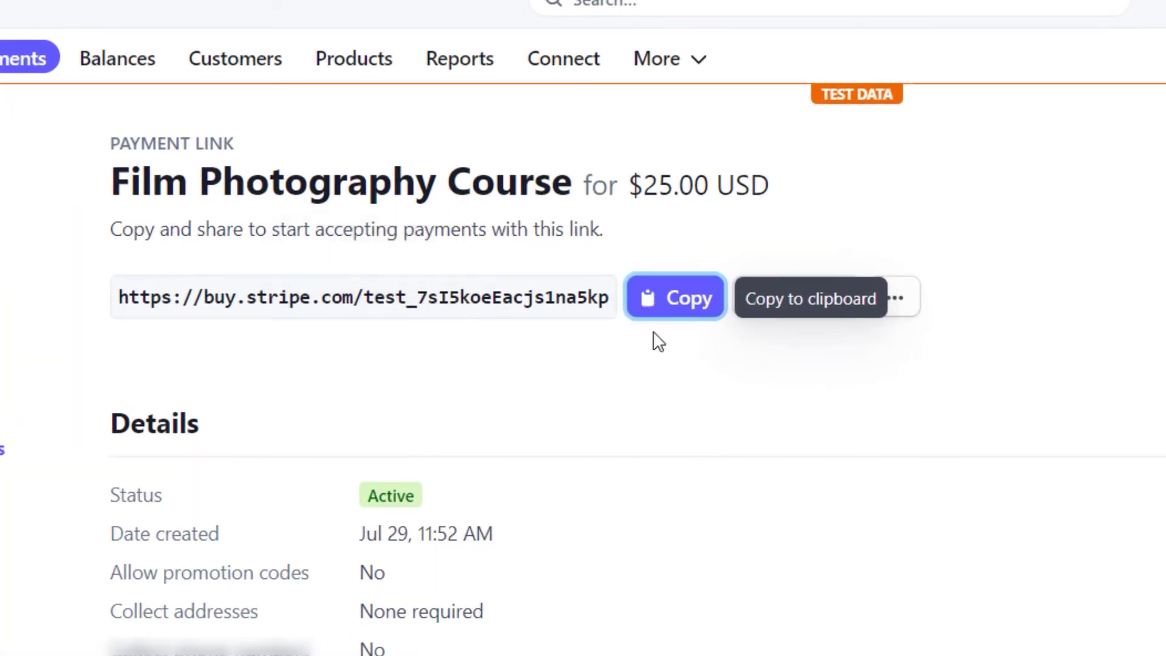
Step: Copy the $25 Film Photography Course payment link and go to the site's Pages
click(672, 300)
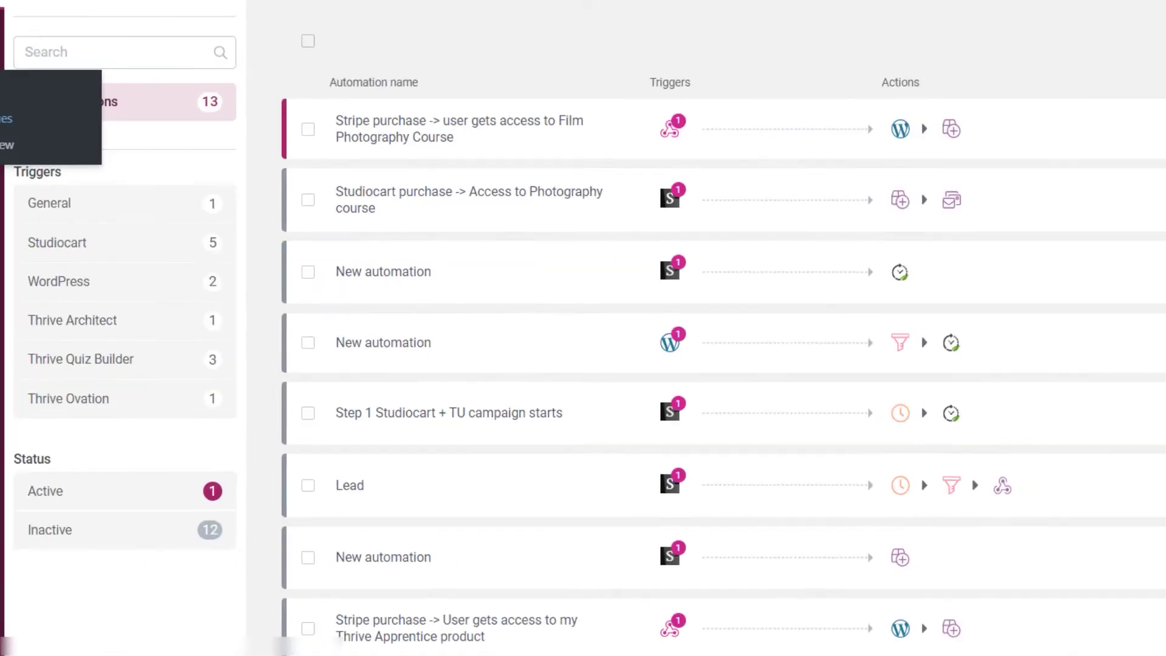
mouse_move(48, 144)
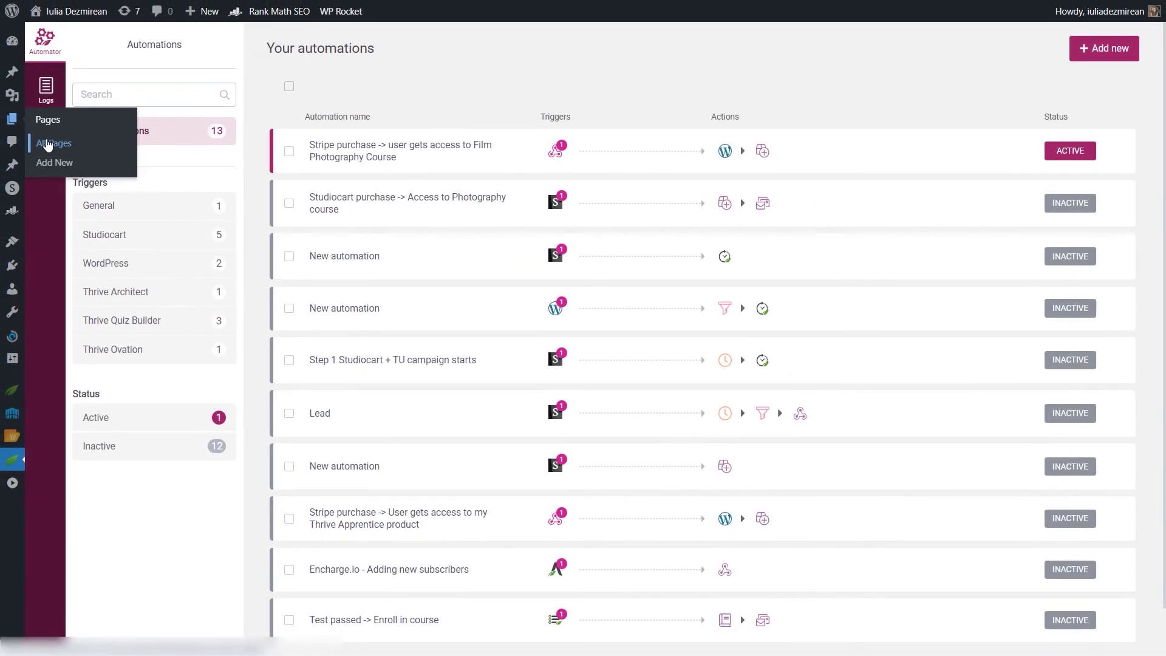
click(51, 146)
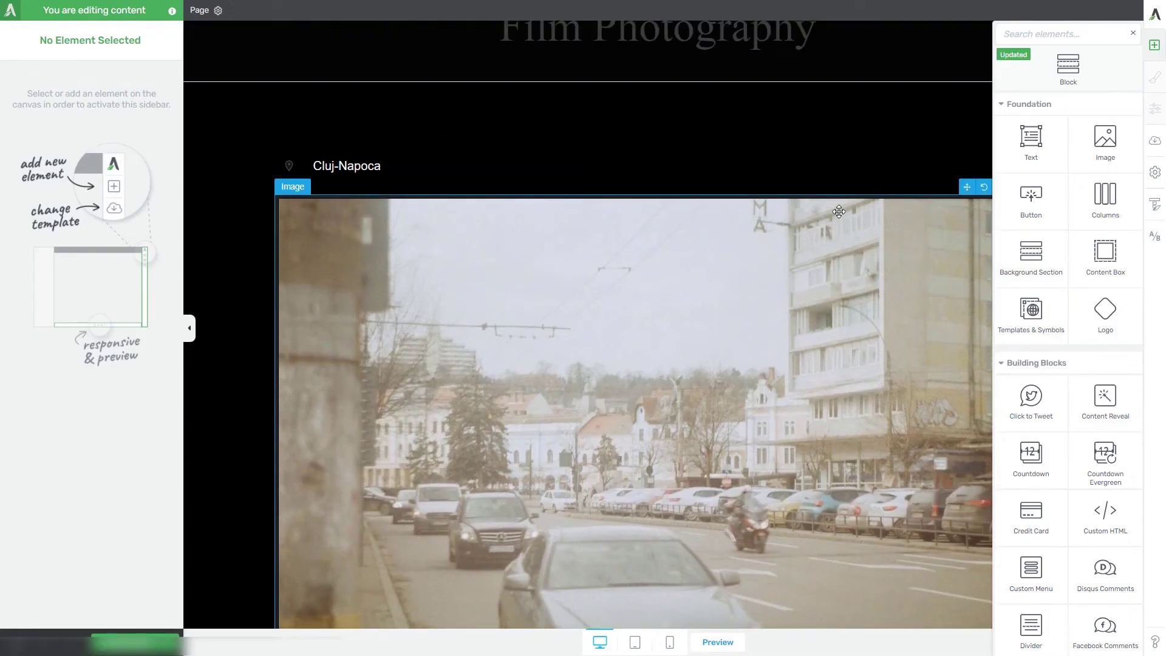
Step: Add a white button above the Cluj-Napoca text linking to the Stripe payment link, save, and preview
drag(1032, 210, 726, 251)
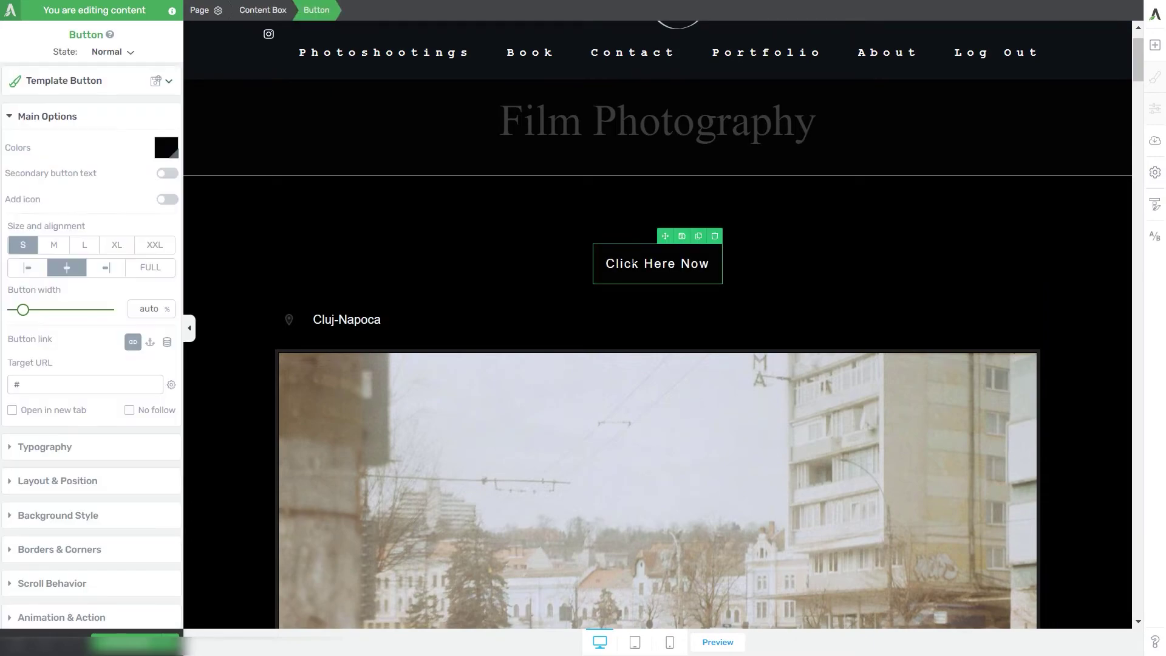
click(160, 159)
click(14, 432)
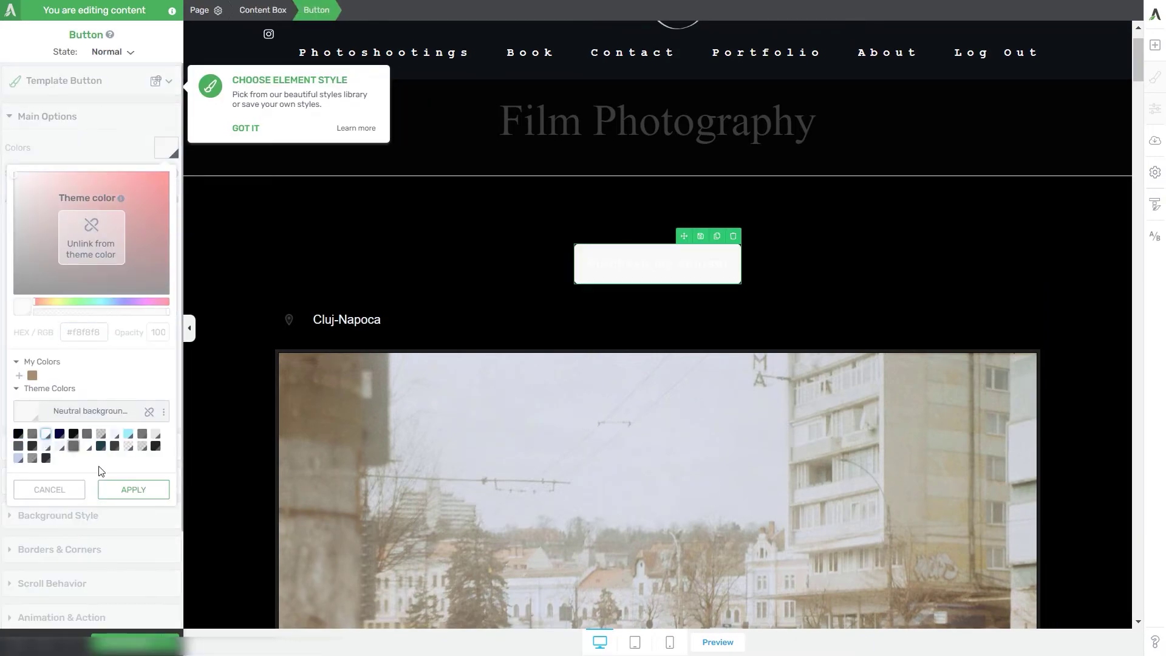
click(130, 490)
click(31, 369)
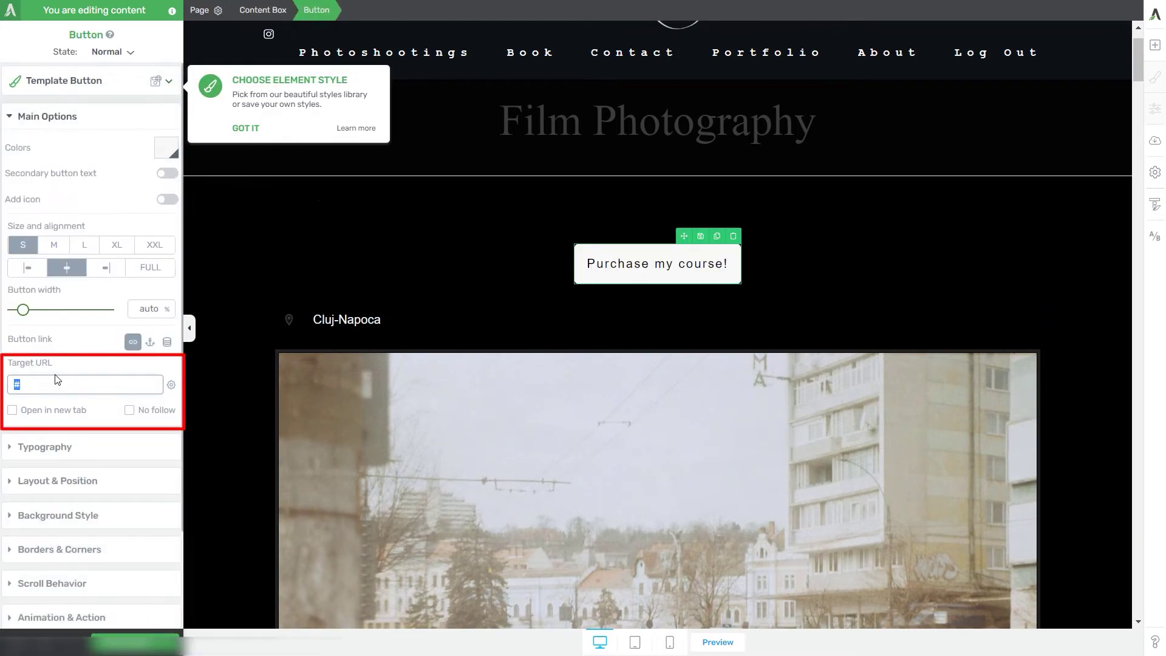
key(ctrl+v)
click(27, 383)
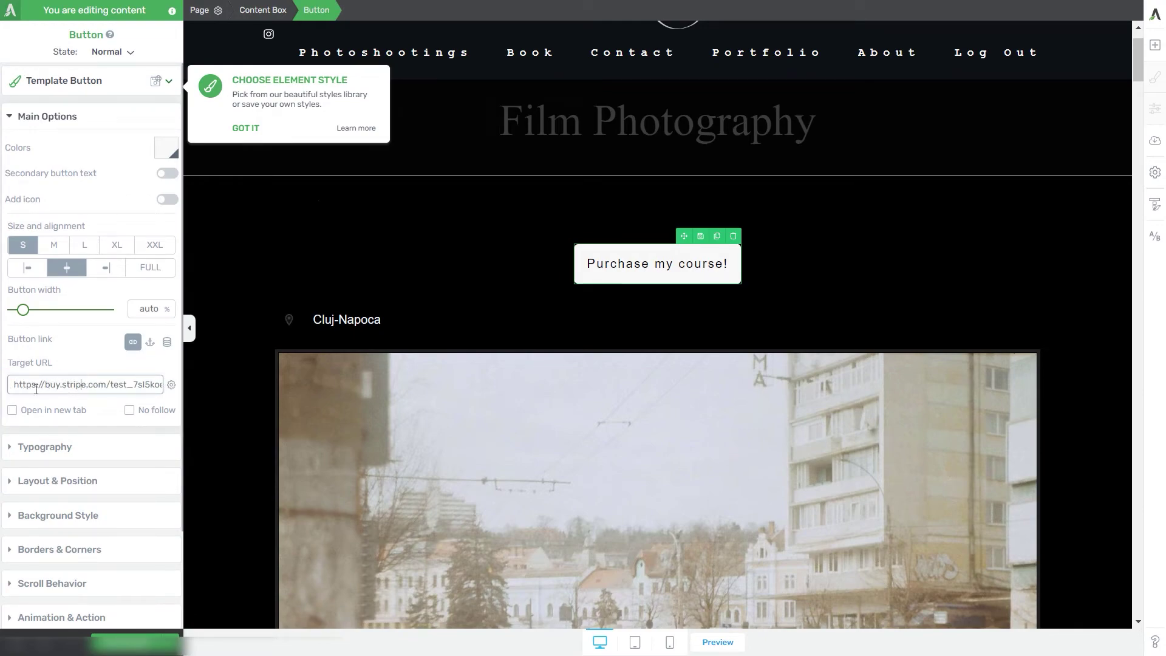
key(ctrl+s)
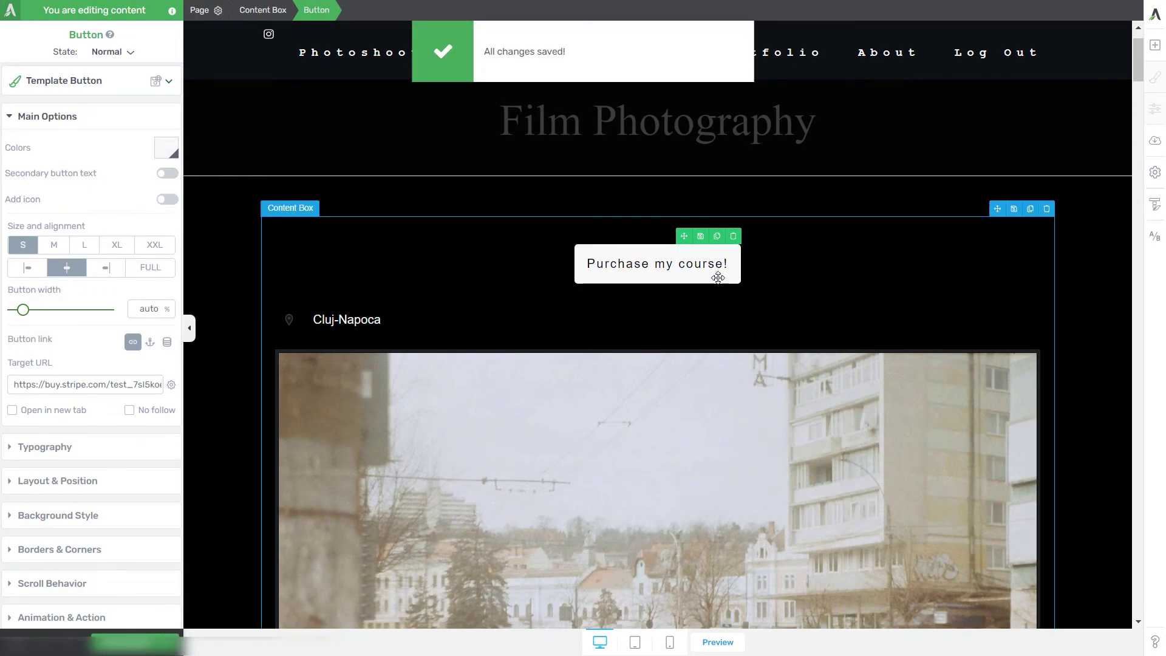
click(738, 641)
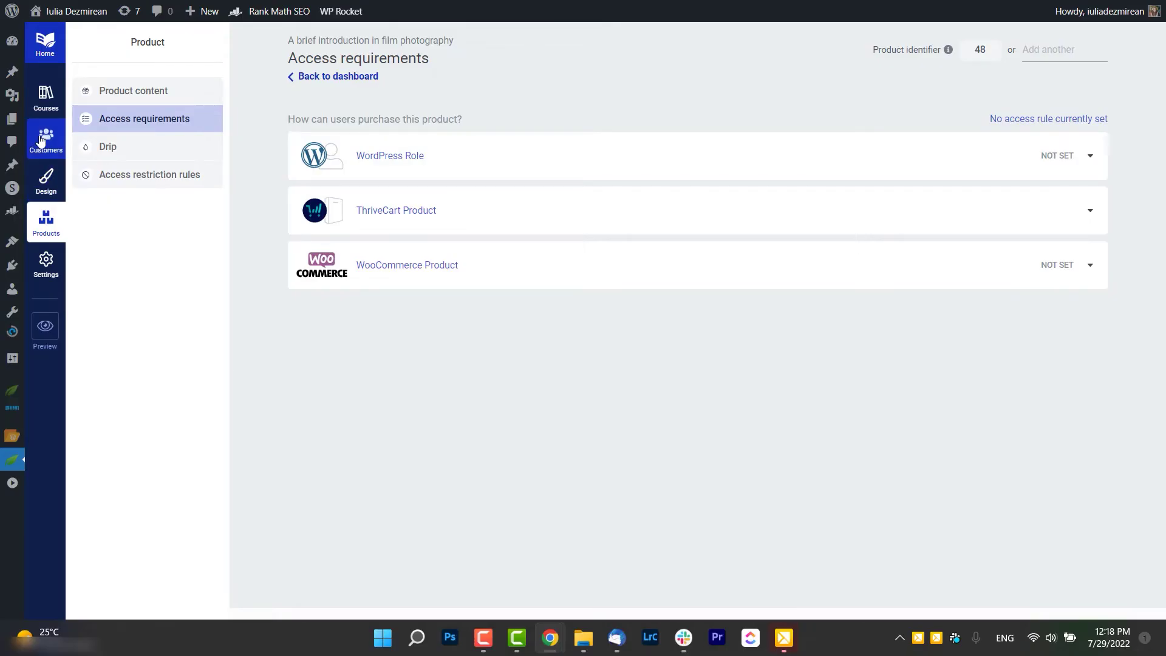
Step: Search Thrive Apprentice customers for the test buyer's e-mail, then click 'Purchase my course!' on the page
click(46, 141)
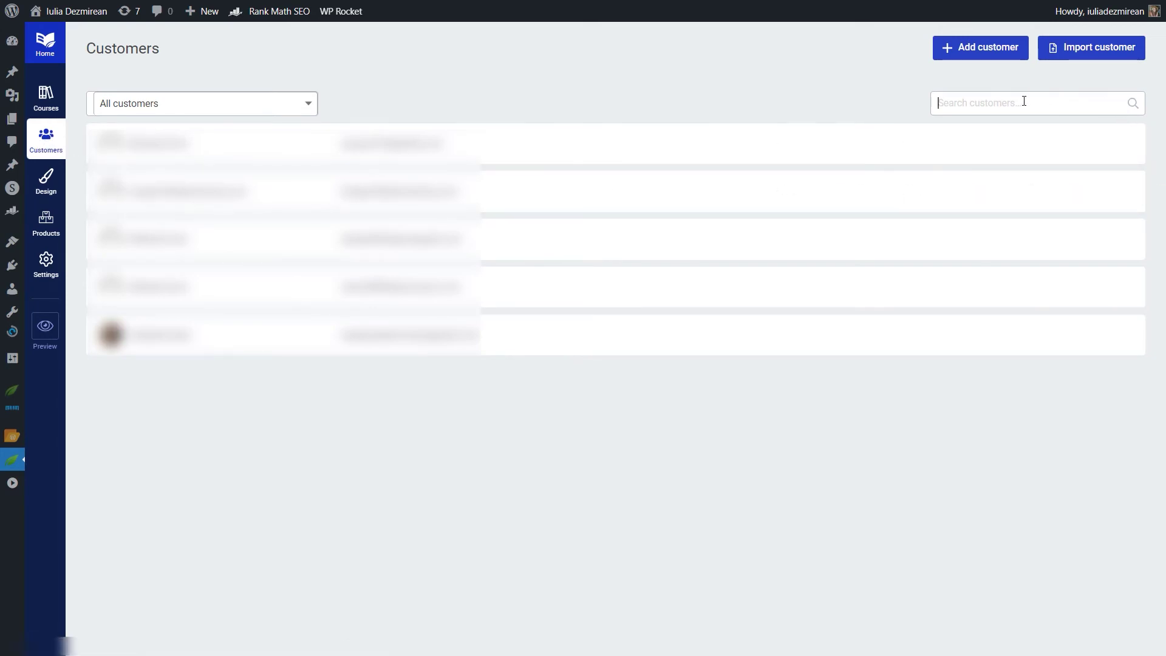
key(ctrl+v)
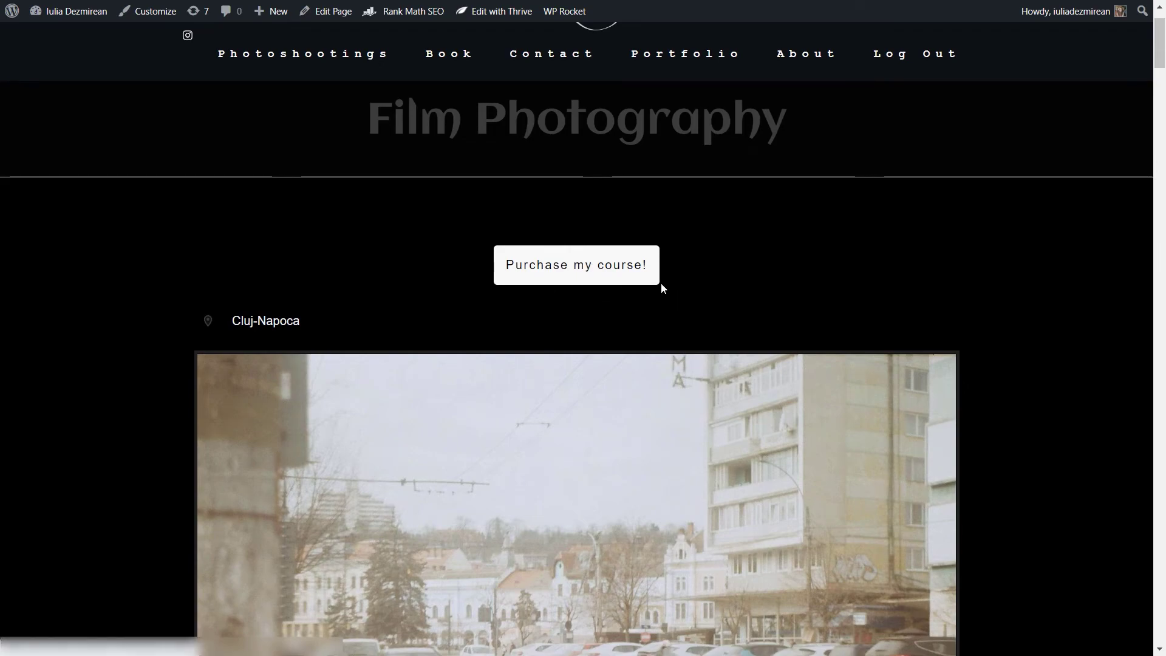
click(608, 272)
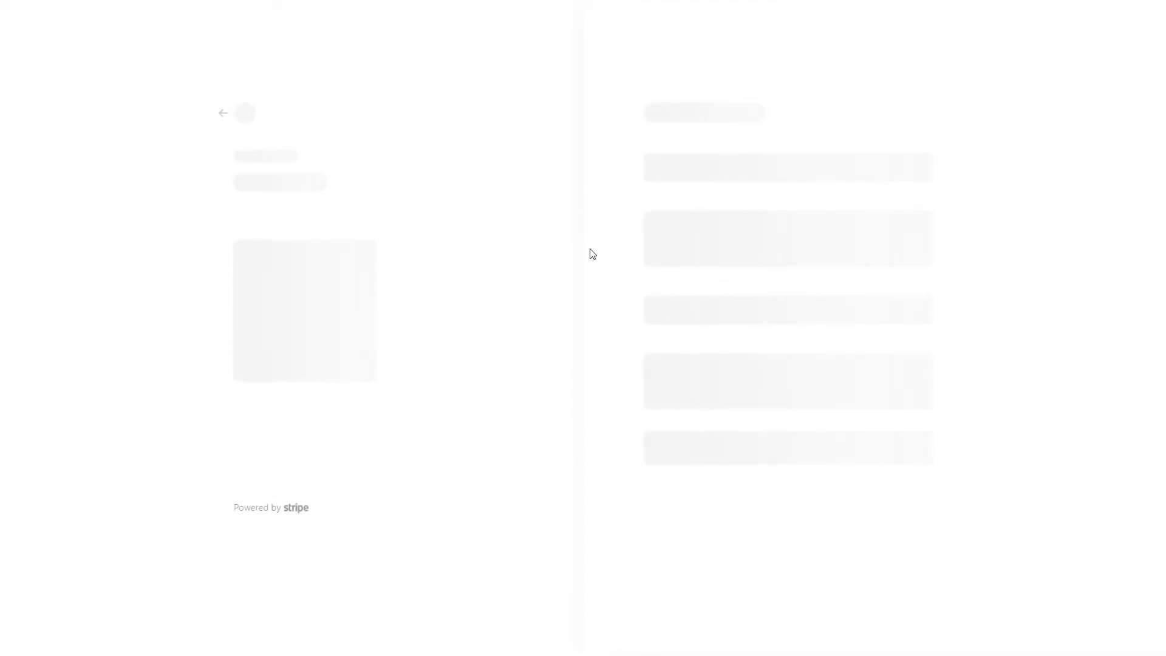
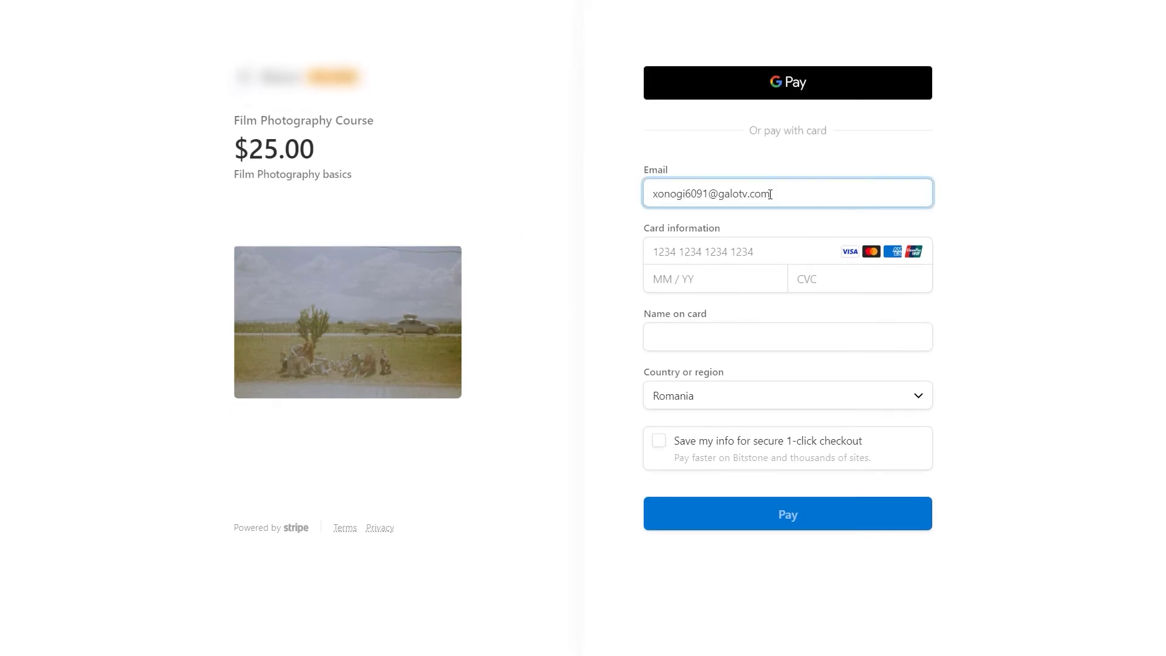
Step: Enter the buyer's e-mail and test card details, then pay $25 for the Film Photography Course
click(763, 258)
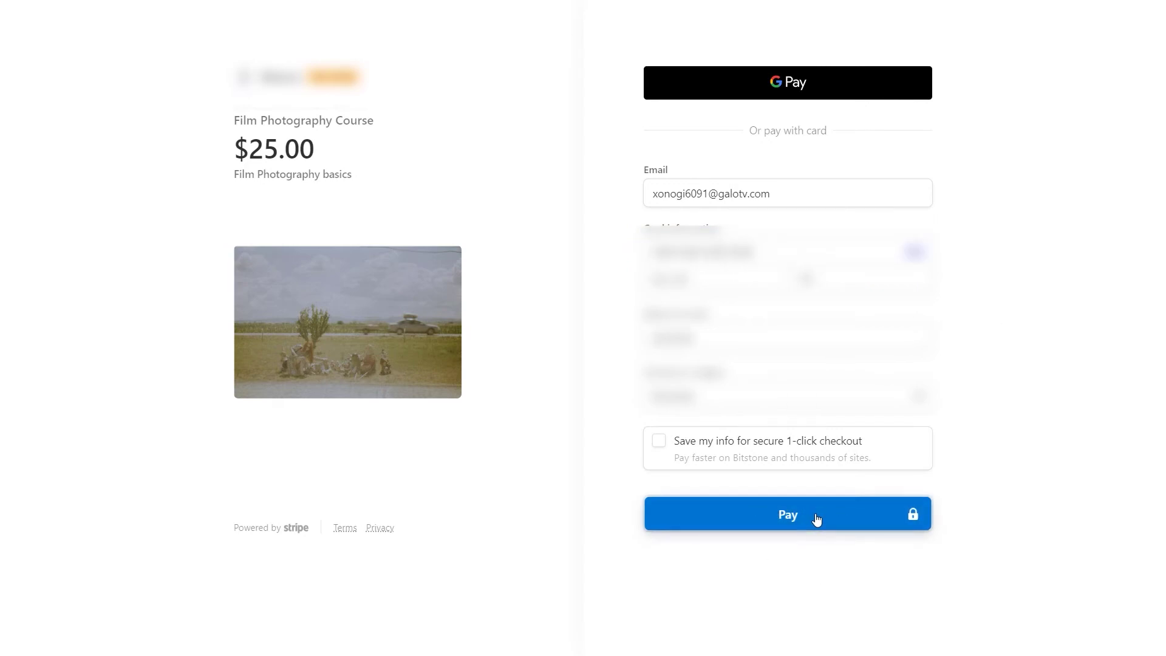
click(817, 518)
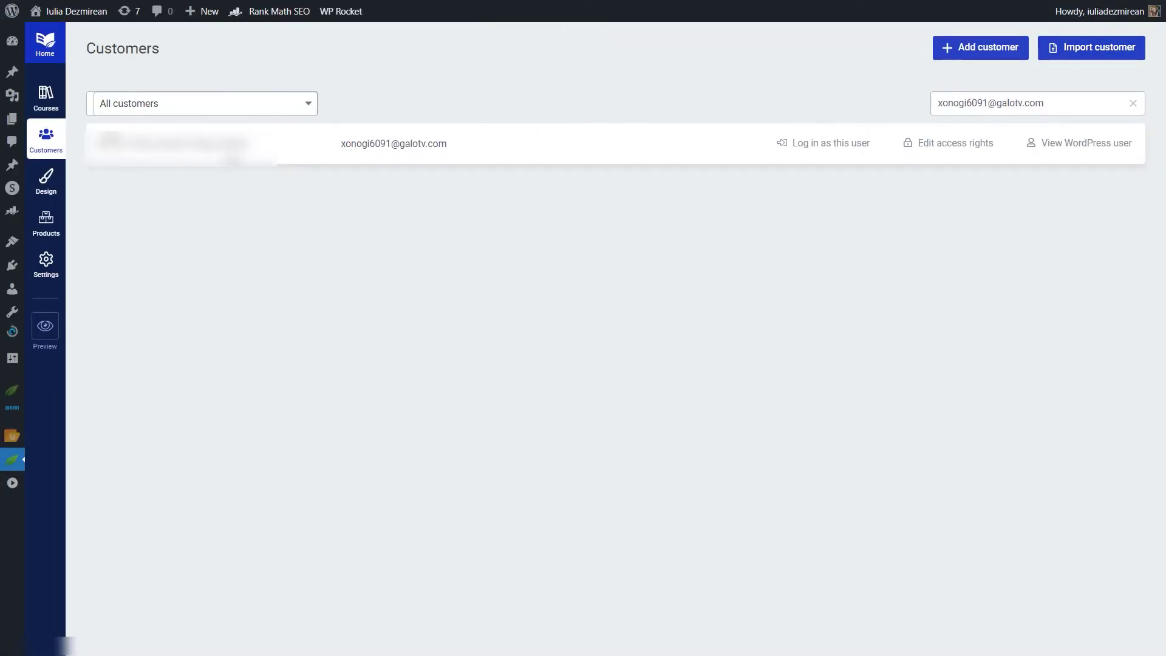
Step: Verify the customer's access to 'A brief introduction in film photography', then return to Thrive Automator
click(972, 144)
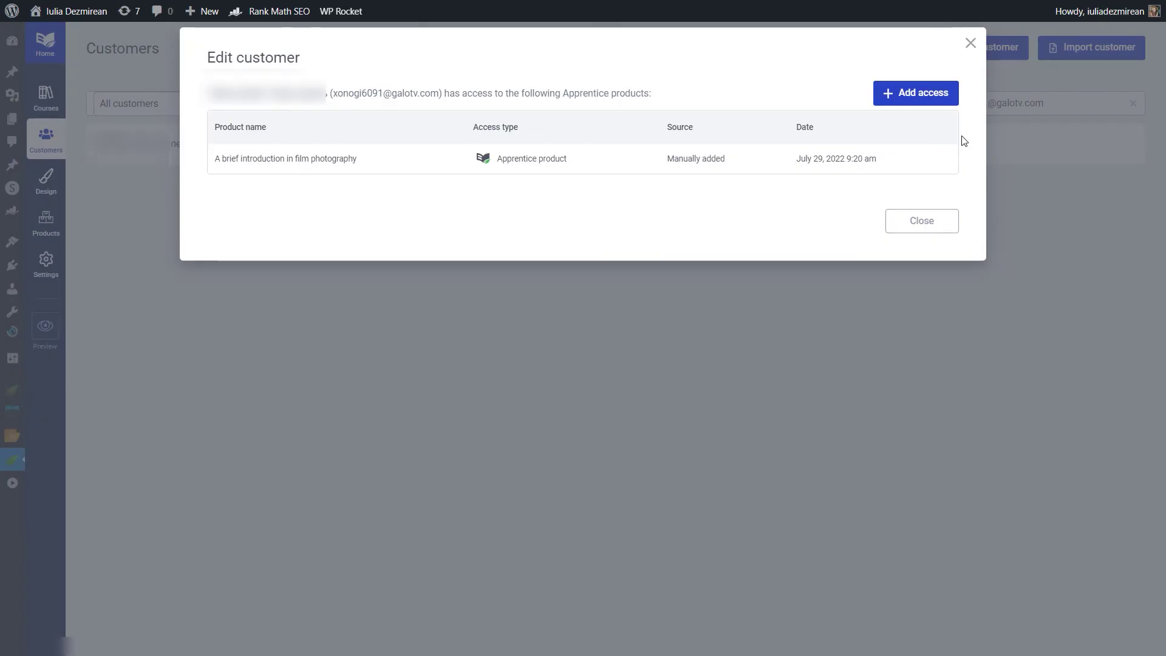
drag(330, 93, 448, 94)
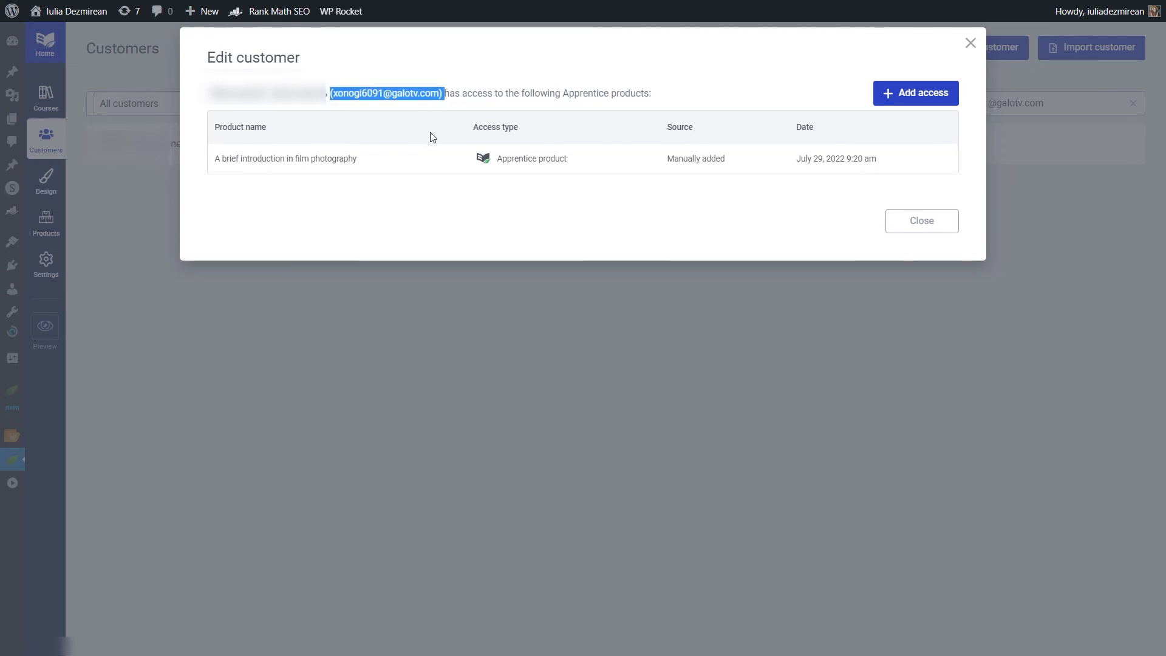
drag(213, 160, 380, 164)
click(335, 158)
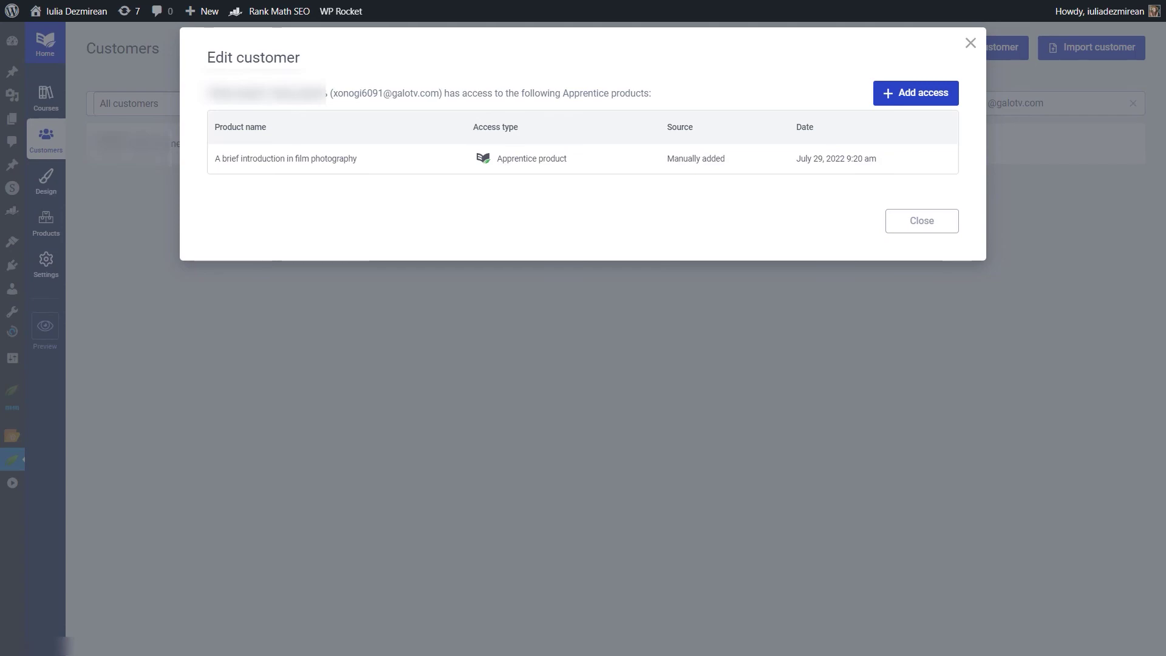
click(1002, 254)
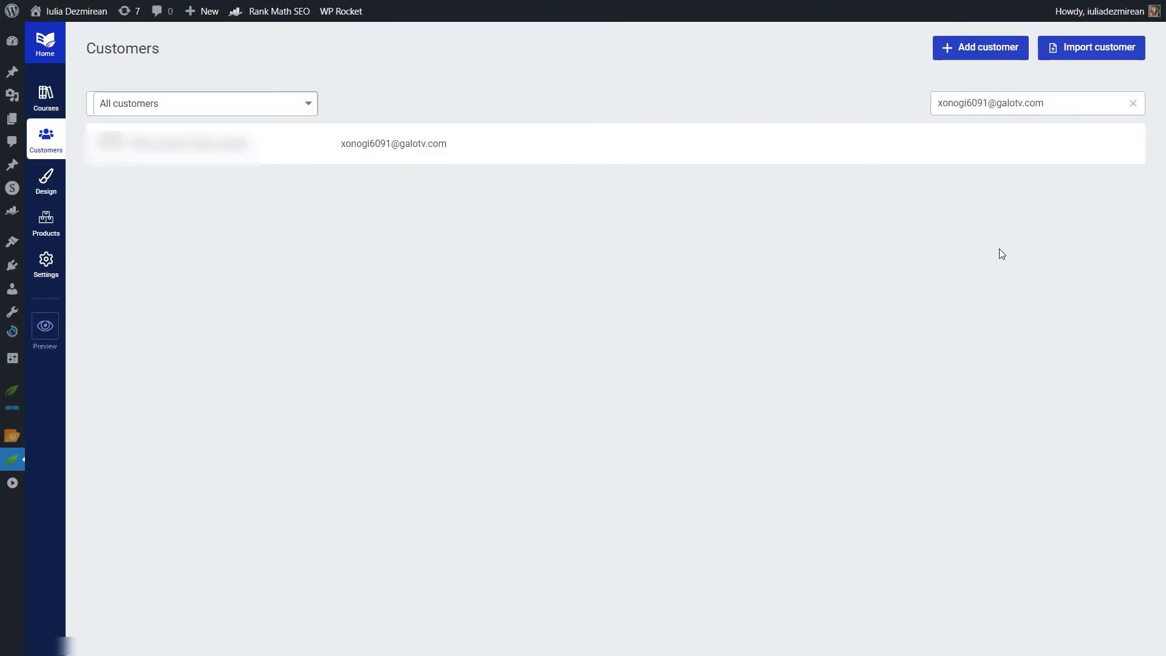
mouse_move(11, 460)
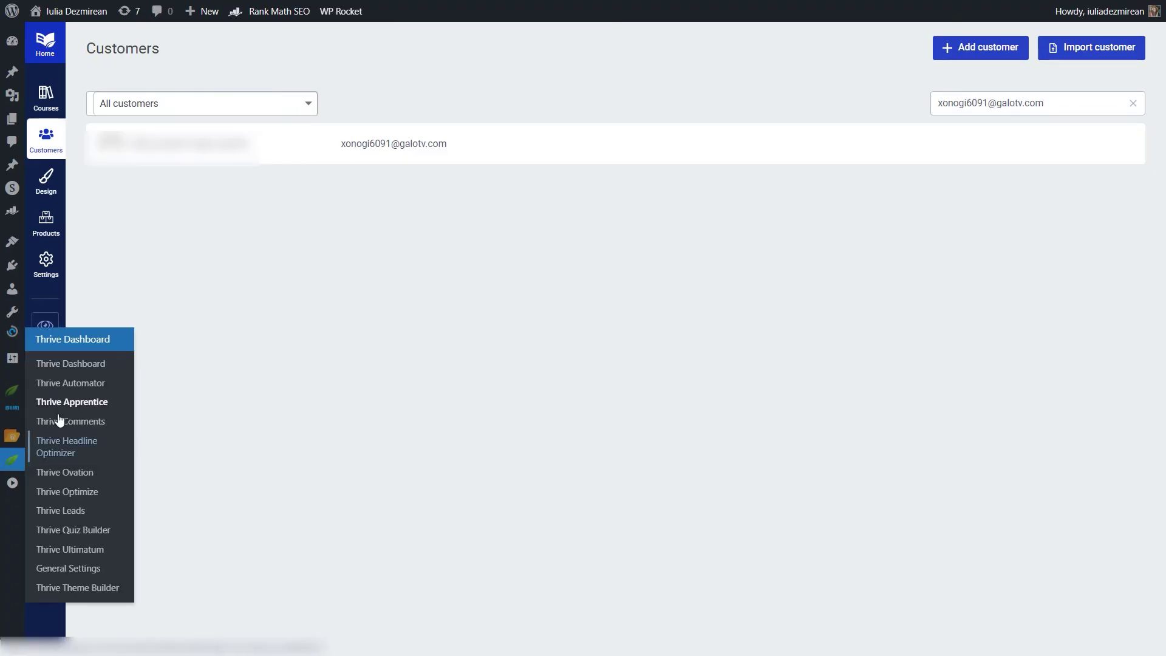
click(53, 381)
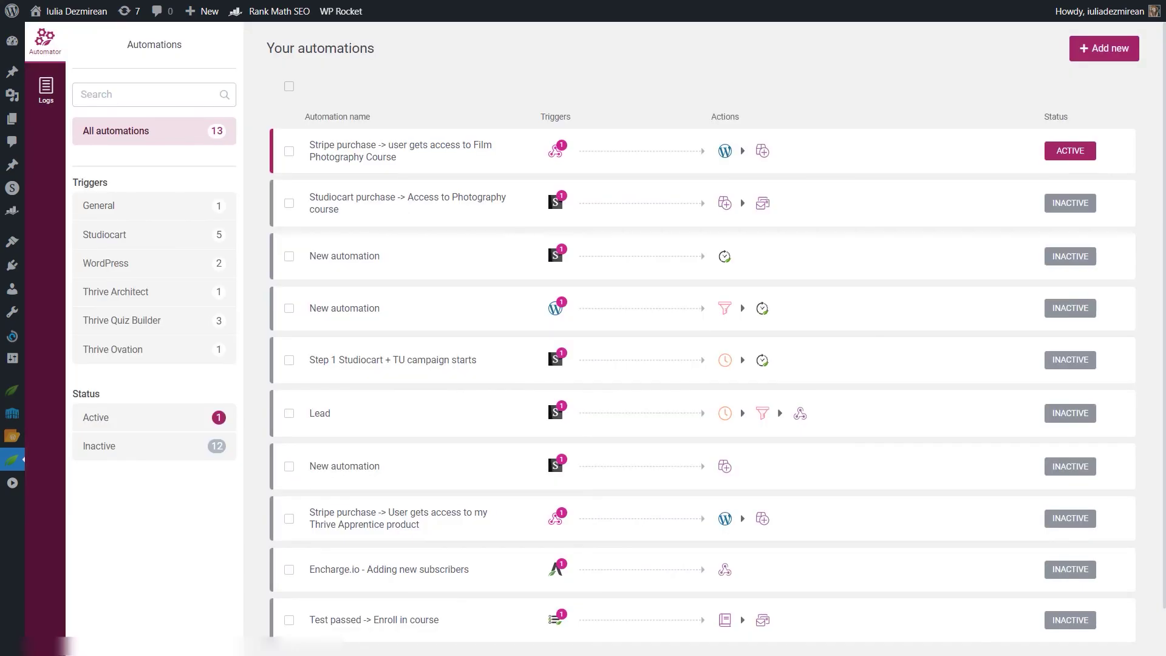
Step: Check the automation's Incoming webhook trigger and list alternative actions for its Grant access step
click(802, 171)
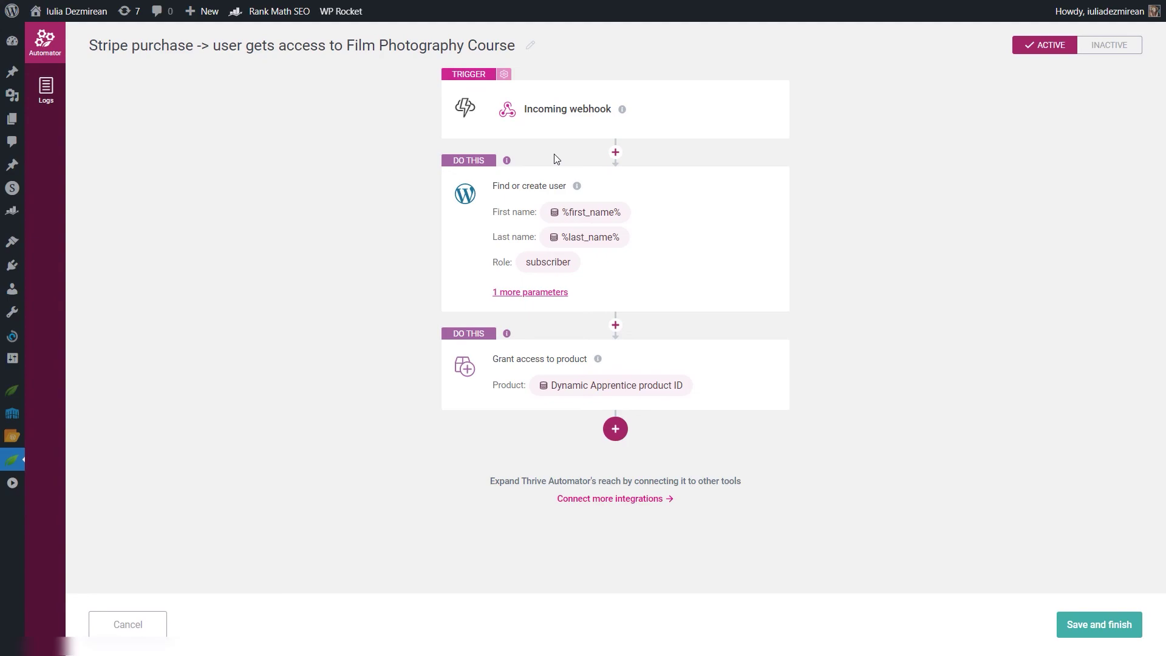
click(535, 104)
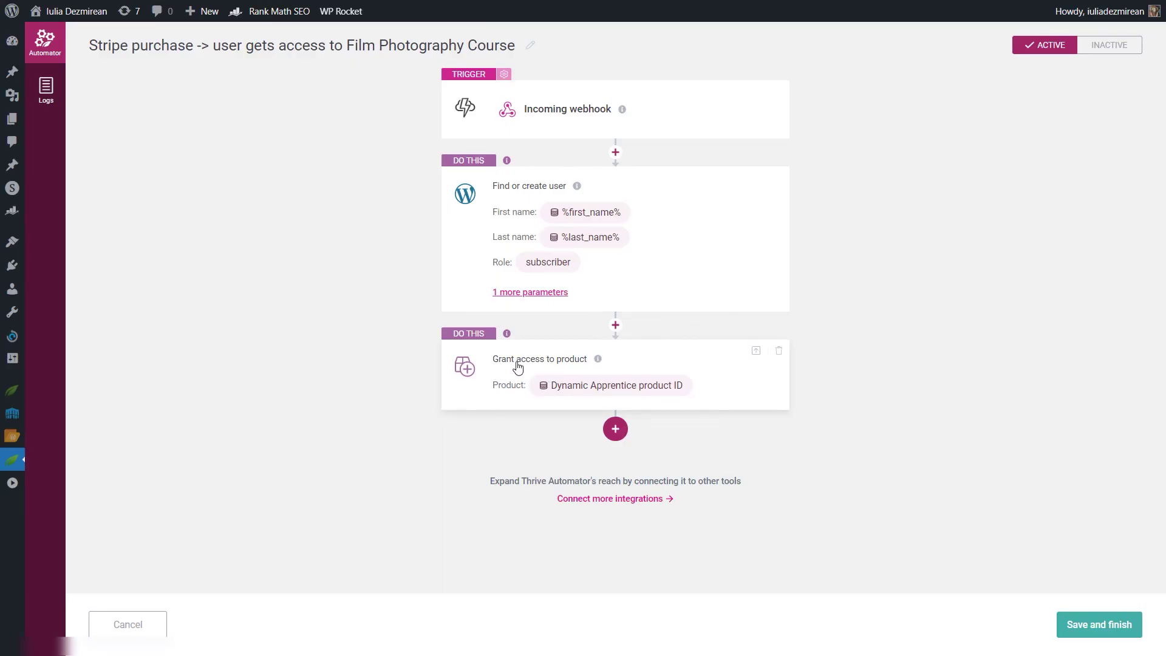
click(510, 369)
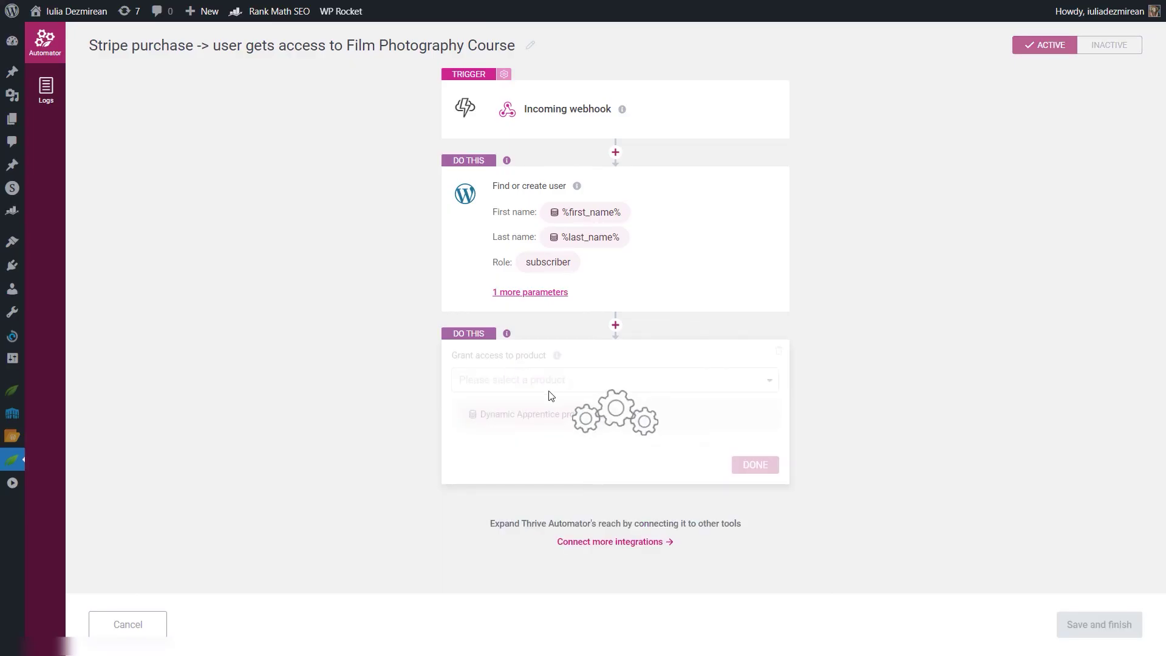
click(750, 376)
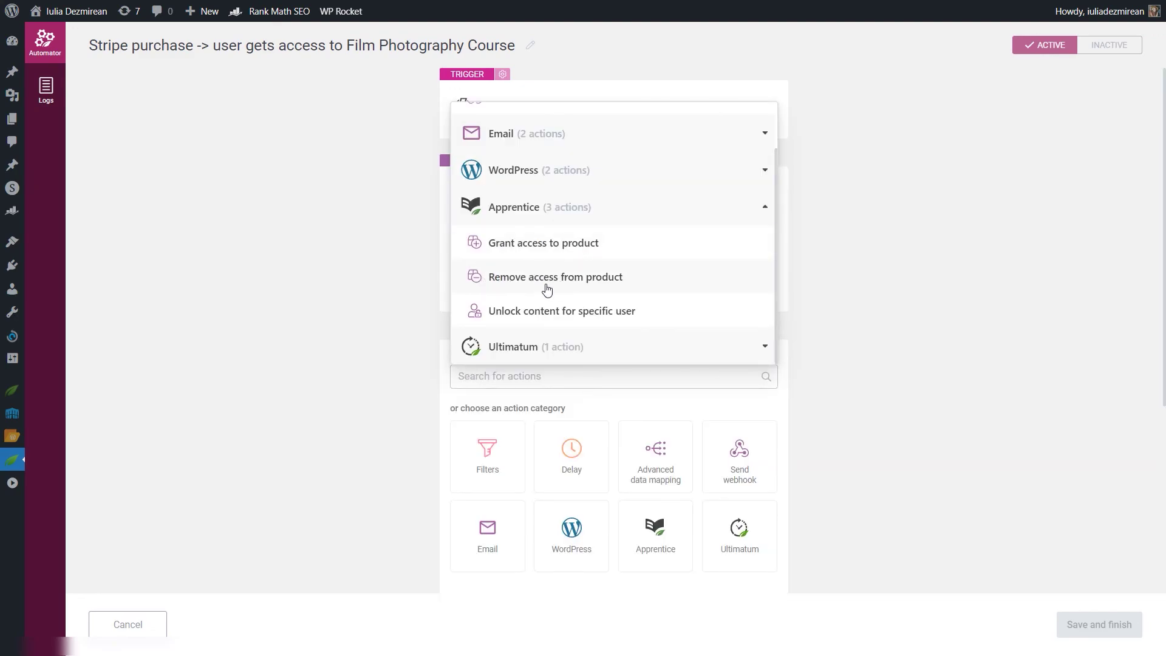